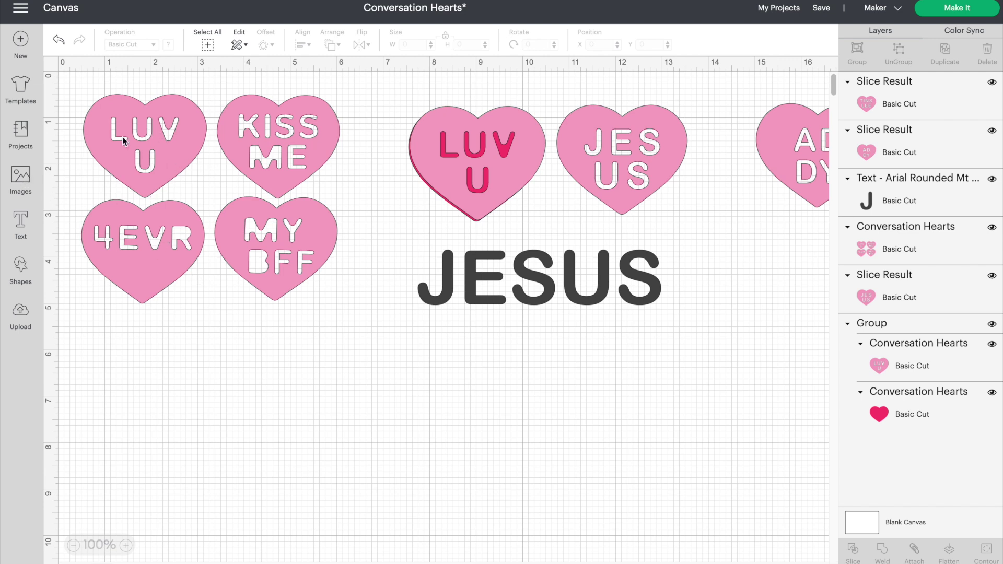
# - Select the Conversation Hearts group of four lettered hearts on the canvas
pyautogui.click(251, 216)
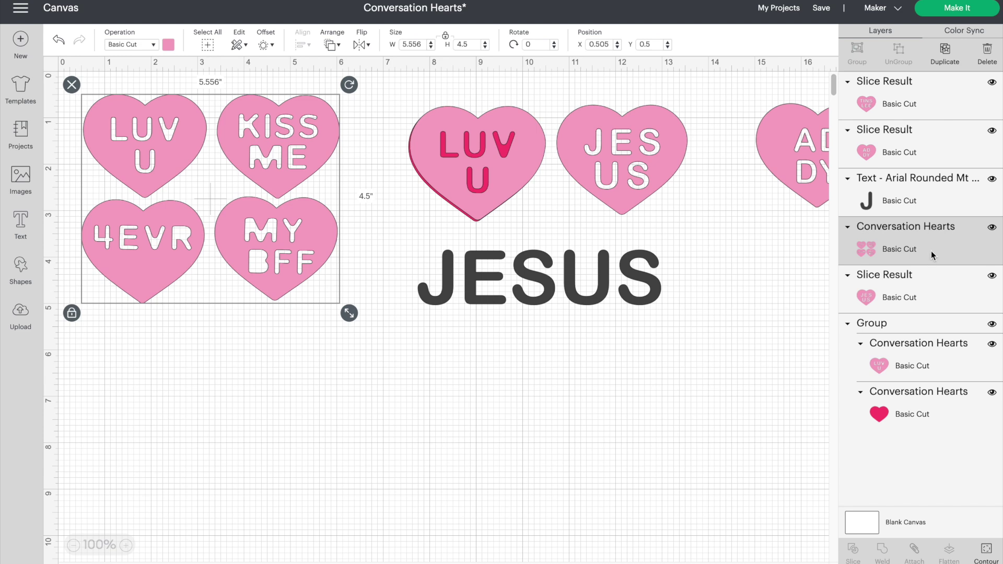
# - Hide all contours so the lettered hearts become one plain pink heart
pyautogui.click(985, 555)
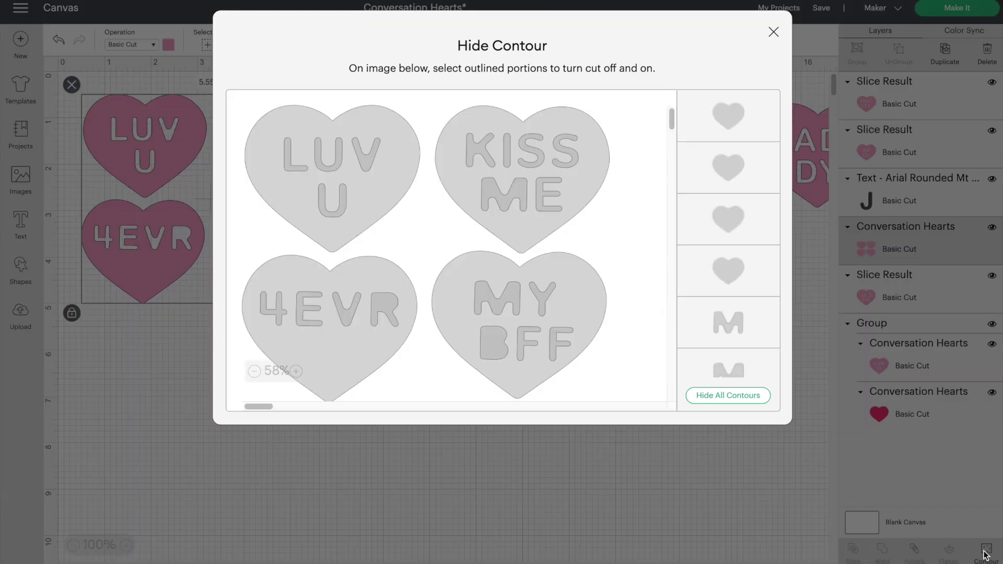
pyautogui.click(749, 398)
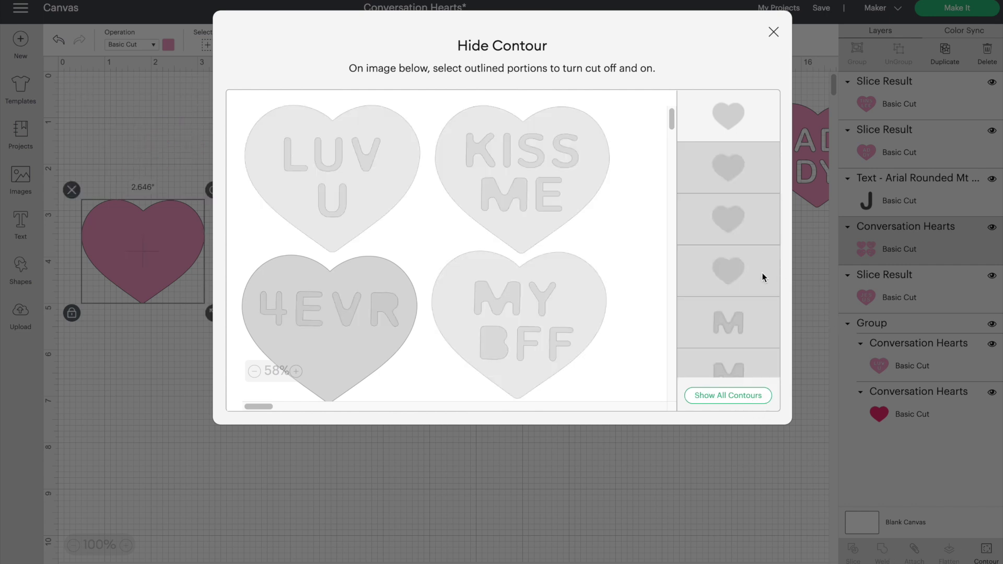
pyautogui.click(775, 29)
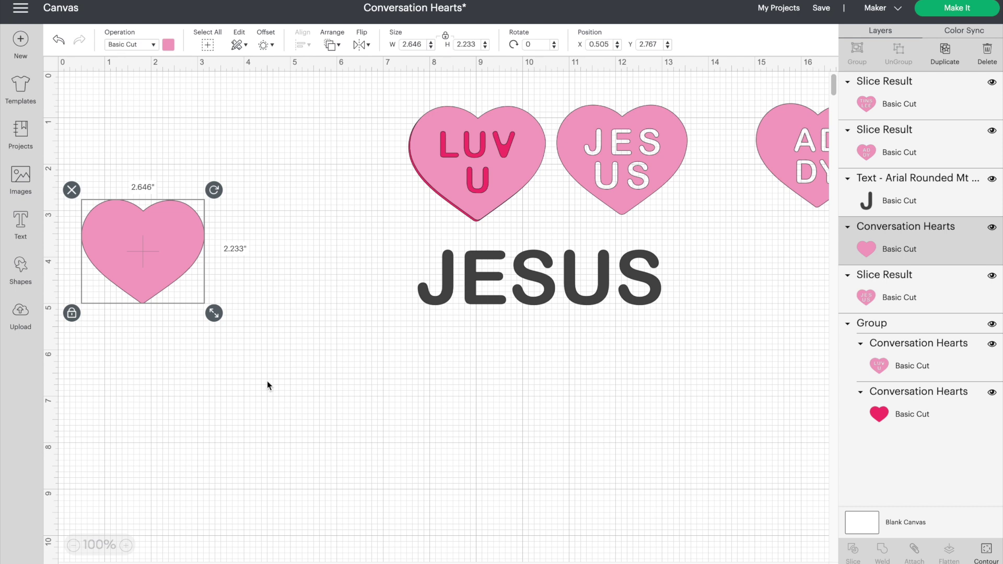
# - Move the plain heart up into the top row beside the LUV U and JES US hearts
pyautogui.moveTo(158, 253); pyautogui.dragTo(259, 233)
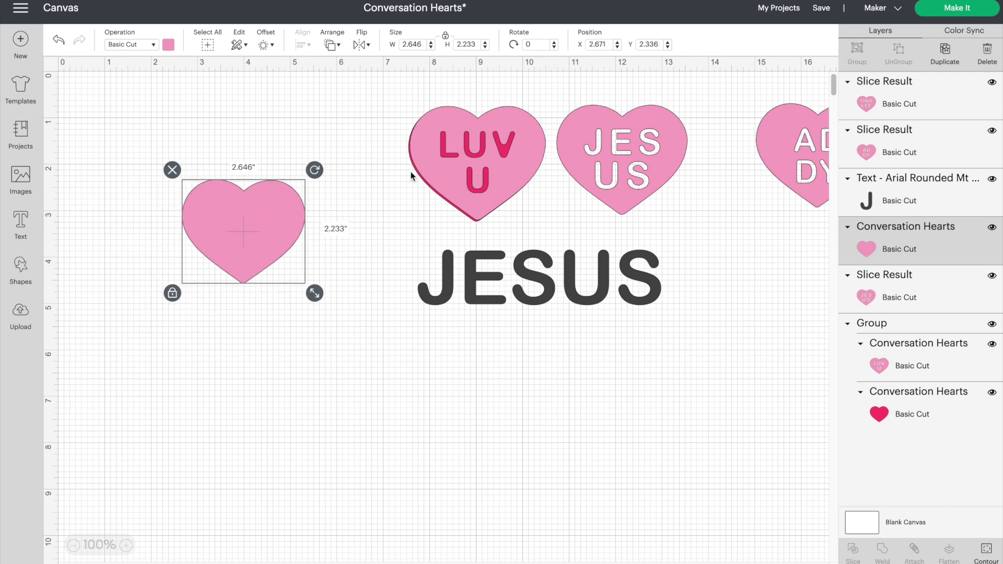
pyautogui.hscroll(5, 716, 261)
pyautogui.hscroll(8, 716, 262)
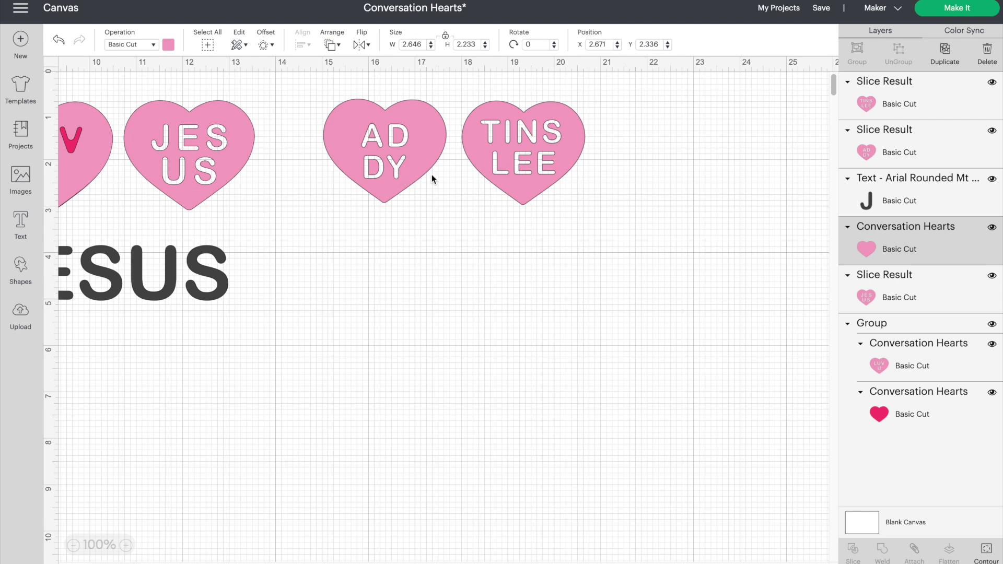
pyautogui.hscroll(-1, 423, 269)
pyautogui.hscroll(-10, 425, 273)
pyautogui.moveTo(232, 214); pyautogui.dragTo(235, 158)
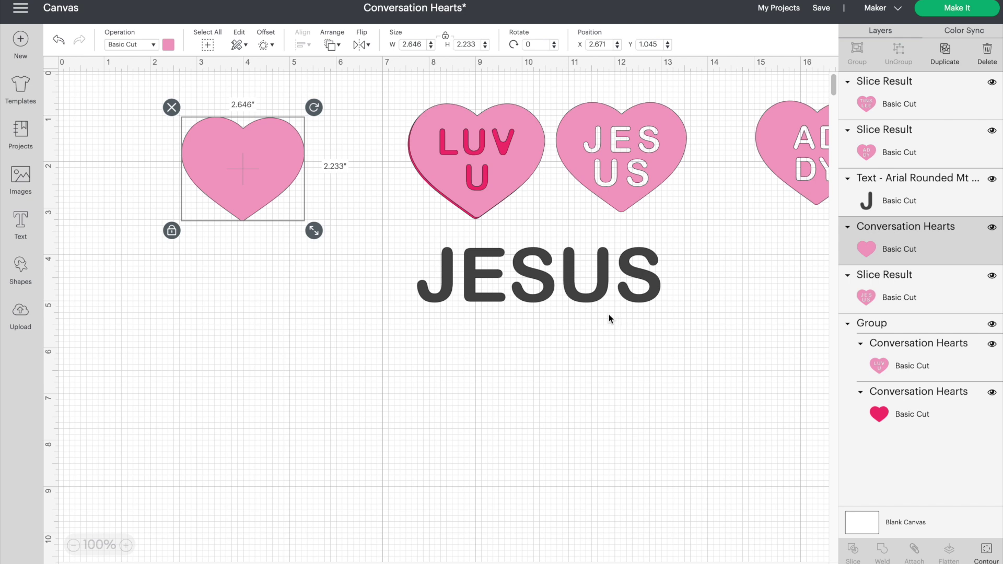
# - Deselect JESUS and add a new text box reading ASHLYN
pyautogui.click(542, 293)
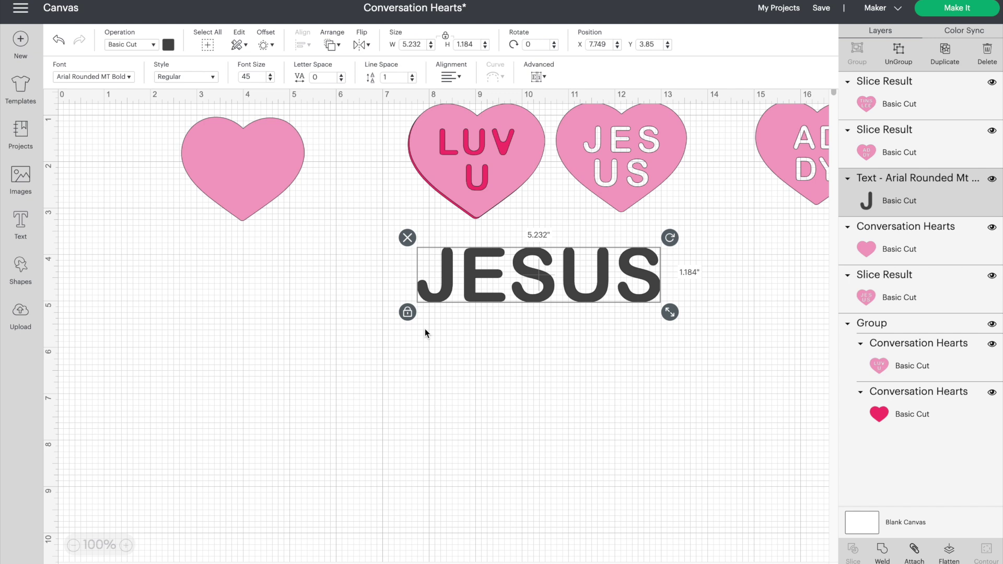
pyautogui.click(490, 352)
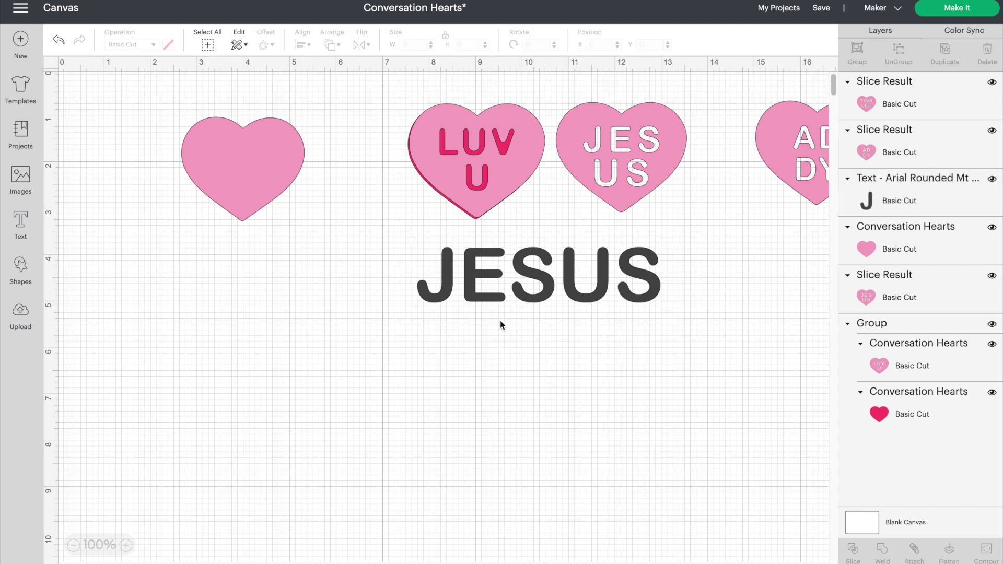
pyautogui.click(21, 224)
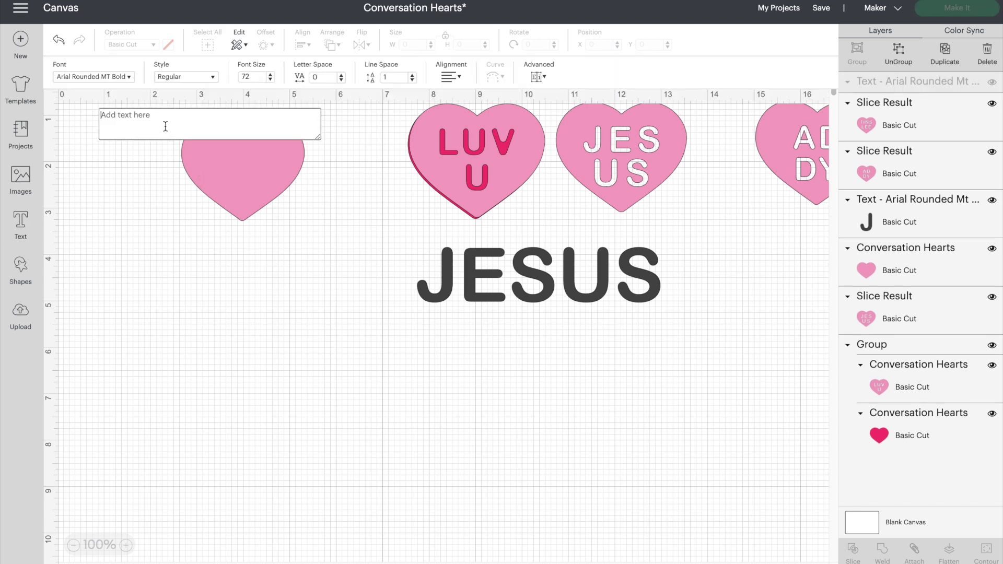
pyautogui.write('S')
pyautogui.press('BackSpace')
pyautogui.write('A')
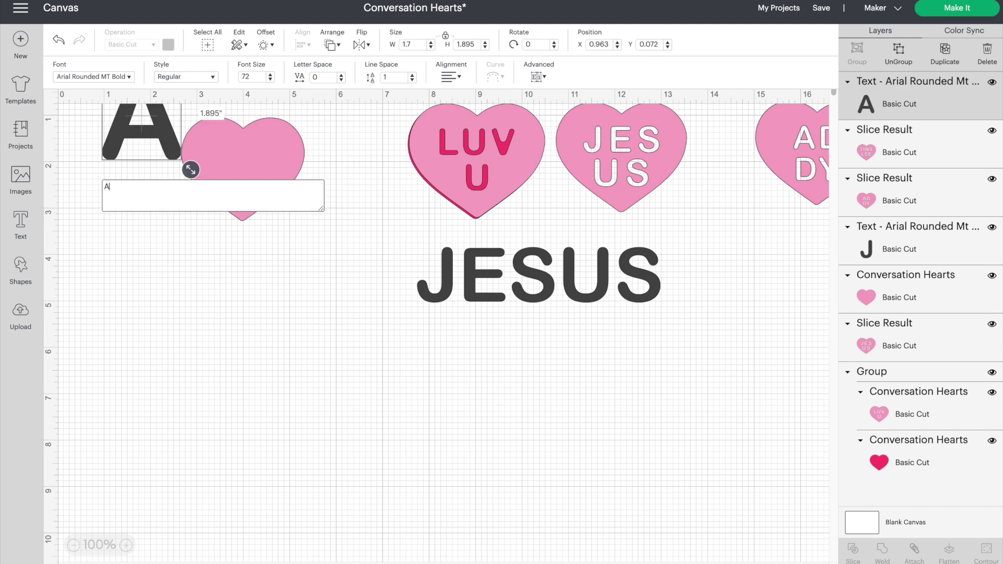
pyautogui.write('SHLY')
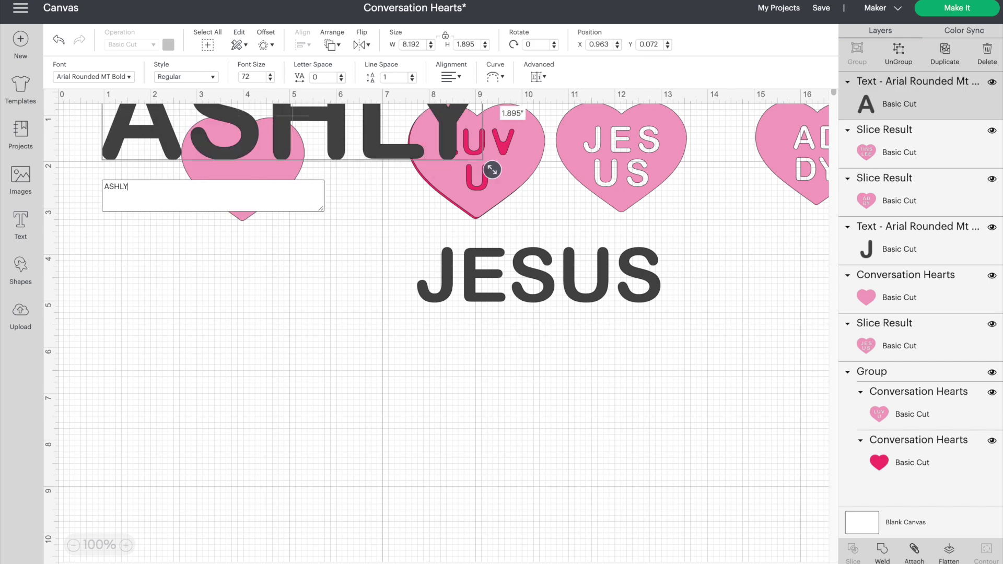
pyautogui.write('N')
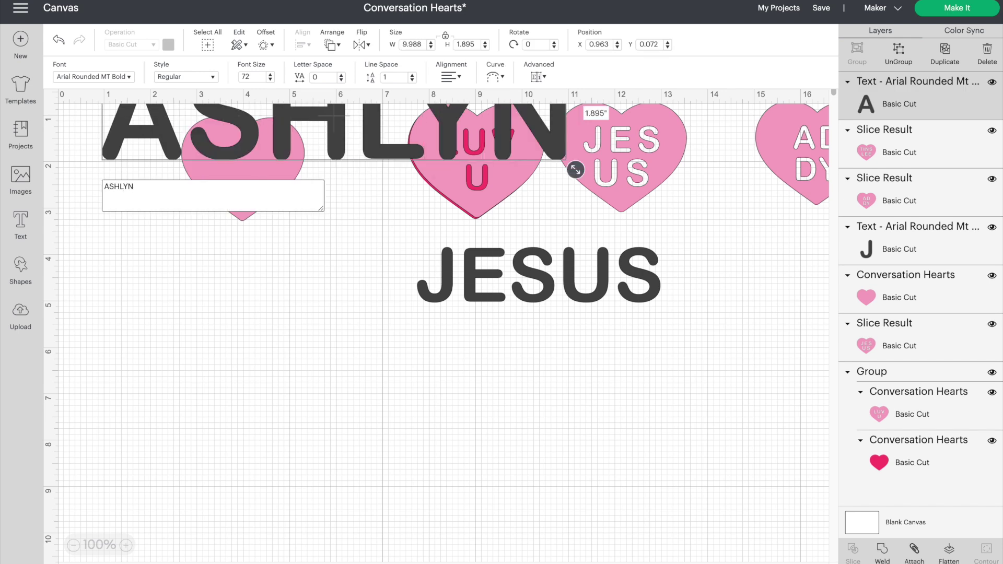
pyautogui.click(296, 350)
# - Scale ASHLYN down to about 5.1 inches wide and place it below the plain heart
pyautogui.moveTo(337, 113); pyautogui.dragTo(353, 405)
pyautogui.hscroll(10, 573, 333)
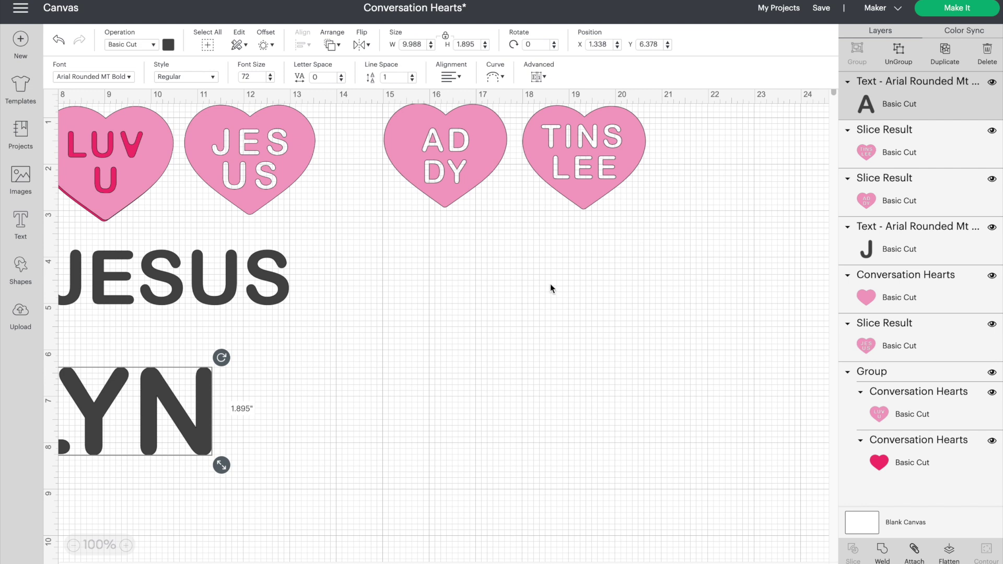
pyautogui.hscroll(-5, 550, 283)
pyautogui.hscroll(-2, 550, 284)
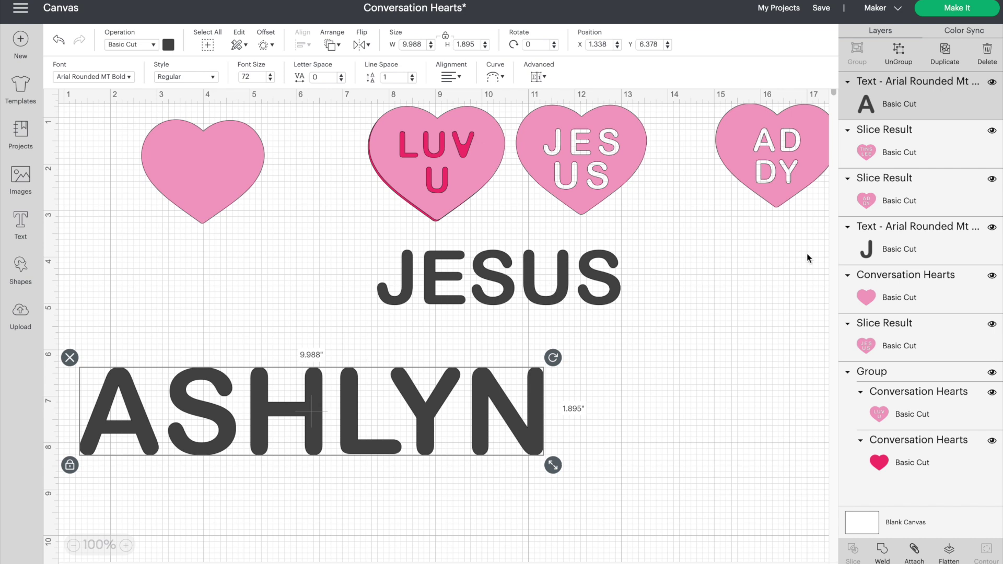
pyautogui.hscroll(5, 807, 253)
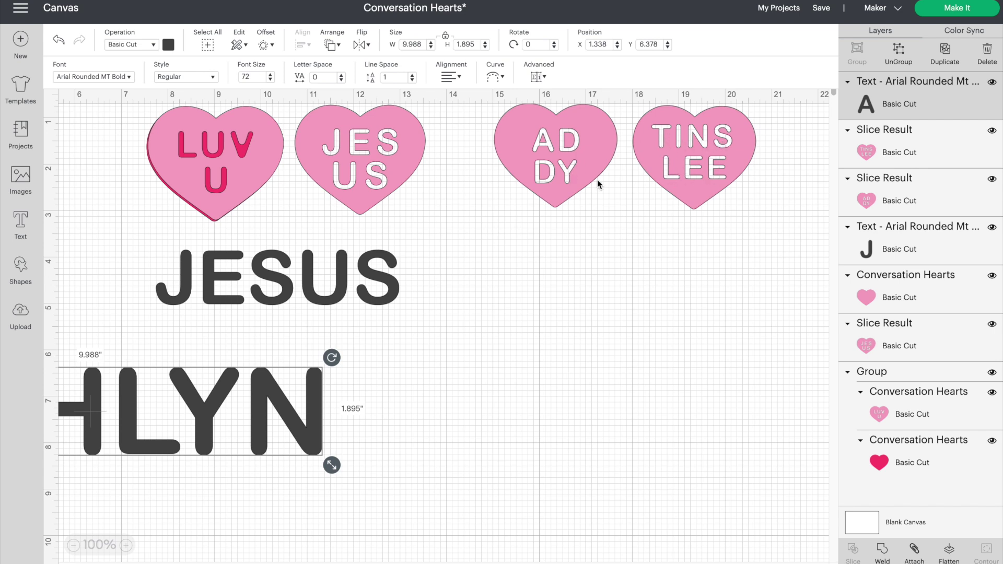
pyautogui.hscroll(-5, 597, 179)
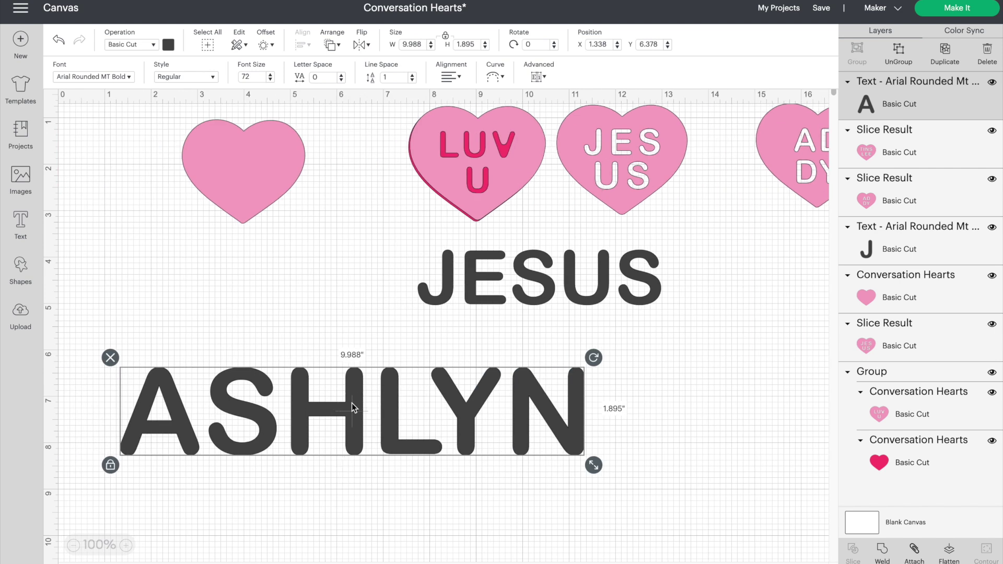
pyautogui.moveTo(593, 465); pyautogui.dragTo(367, 422)
pyautogui.moveTo(292, 392); pyautogui.dragTo(292, 259)
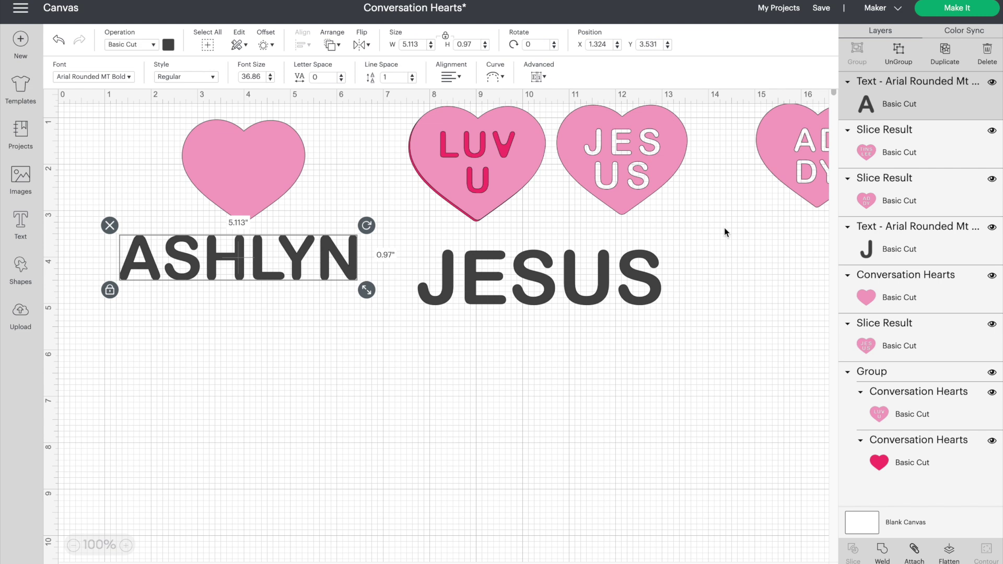
# - Edit the ASHLYN text down to ASH
pyautogui.hscroll(6, 724, 227)
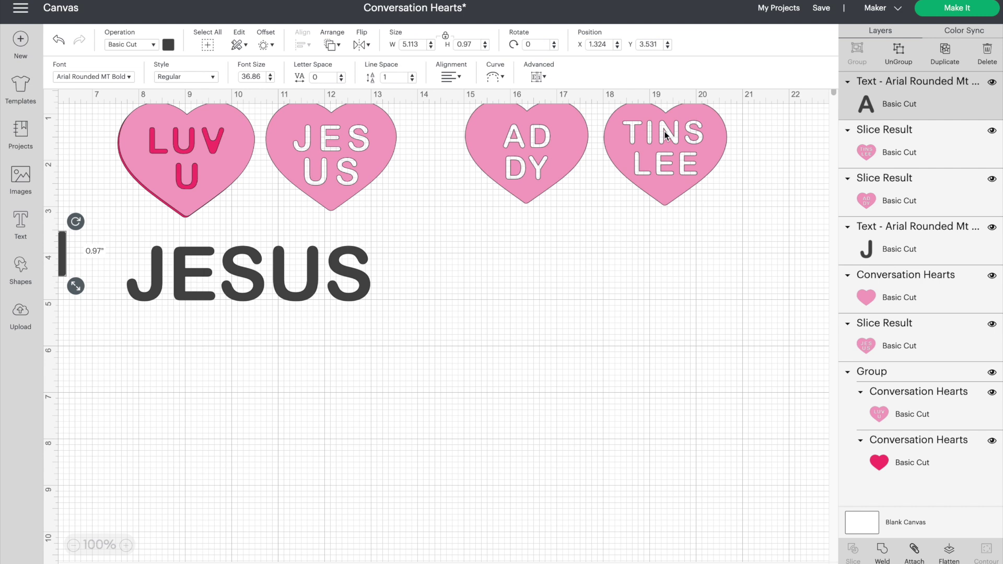
pyautogui.hscroll(-7, 664, 131)
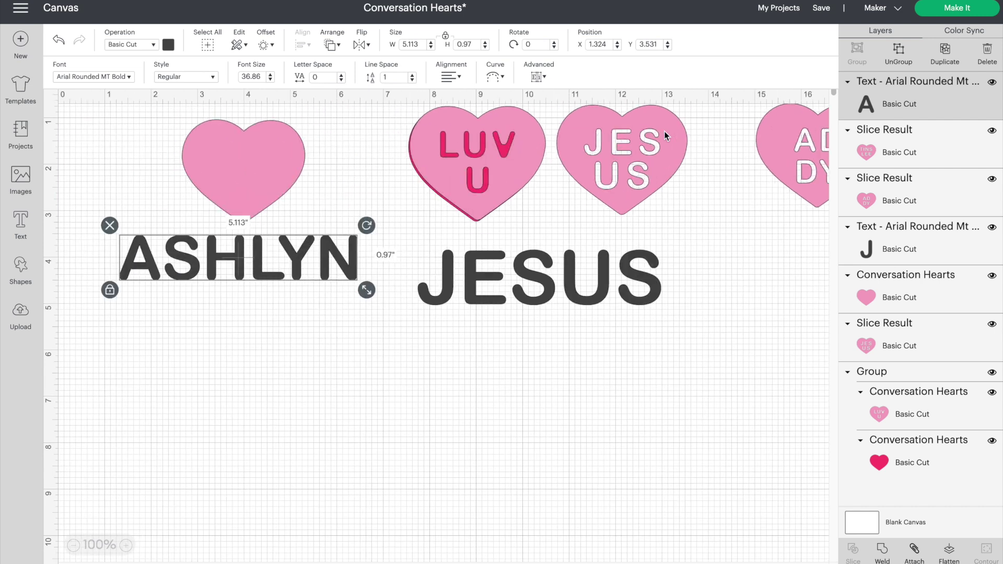
pyautogui.doubleClick(254, 268)
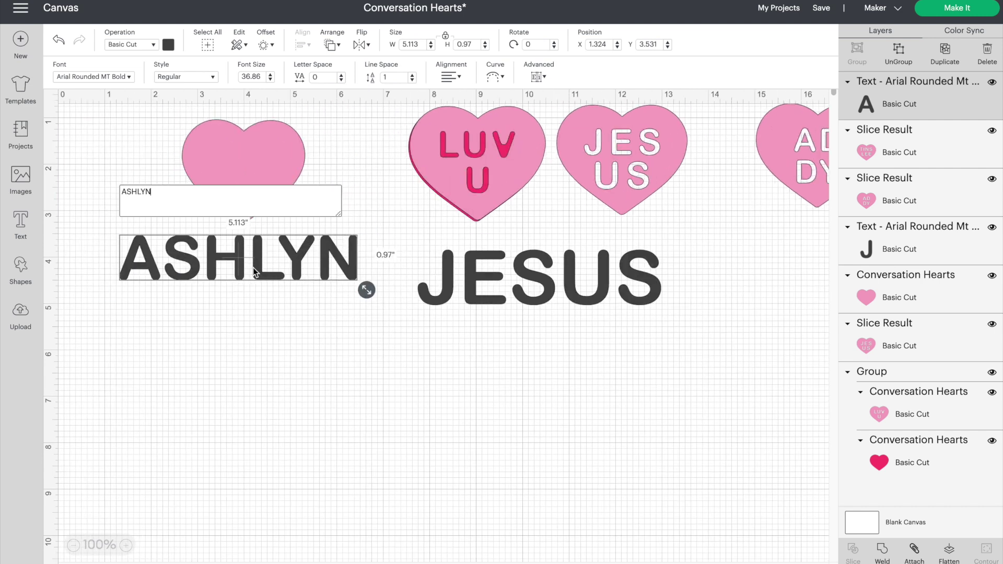
pyautogui.press('BackSpace')
pyautogui.press('BackSpace')
pyautogui.press('BackSpace')
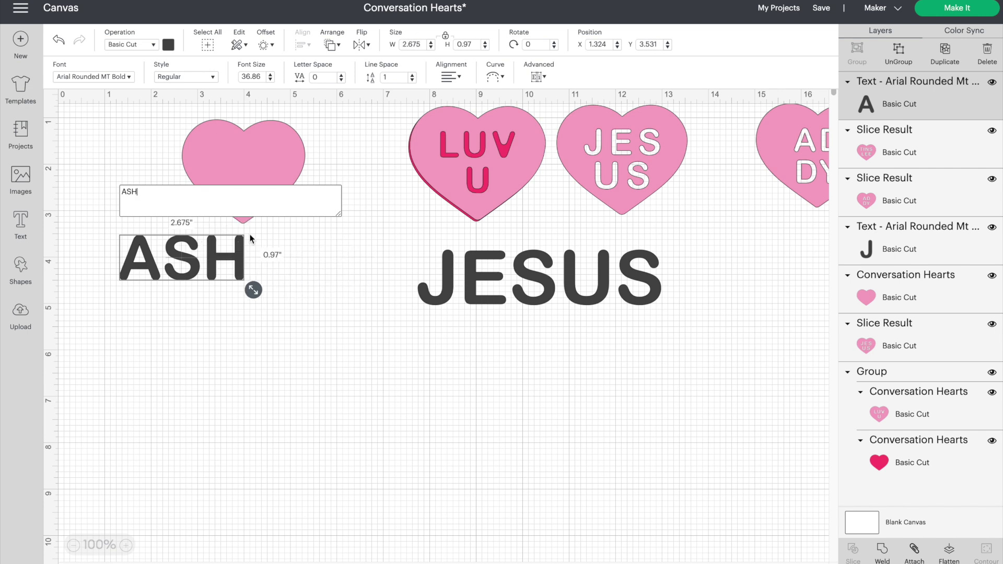
pyautogui.click(279, 241)
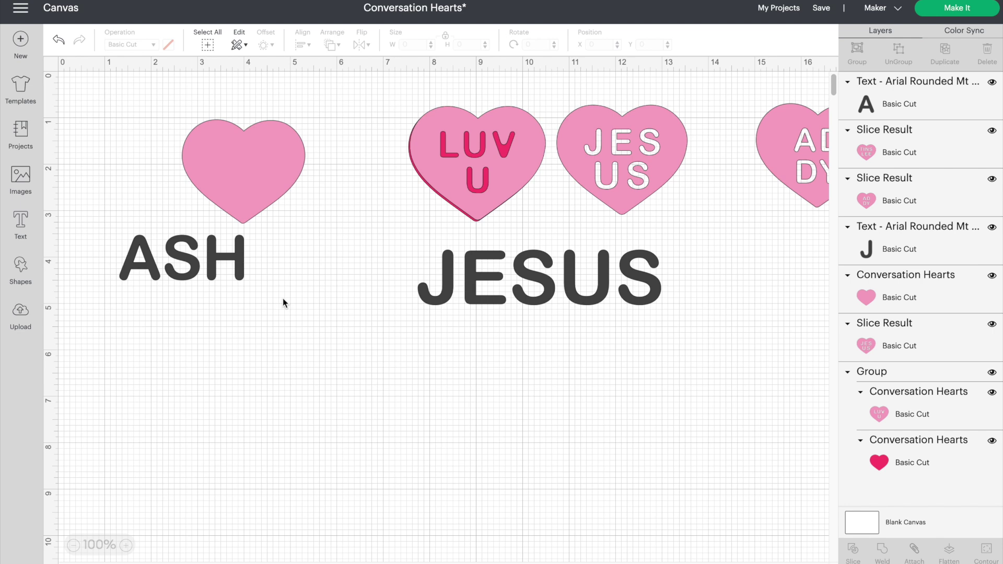
# - Duplicate ASH, move the copy below, and change it to LYN
pyautogui.click(171, 272)
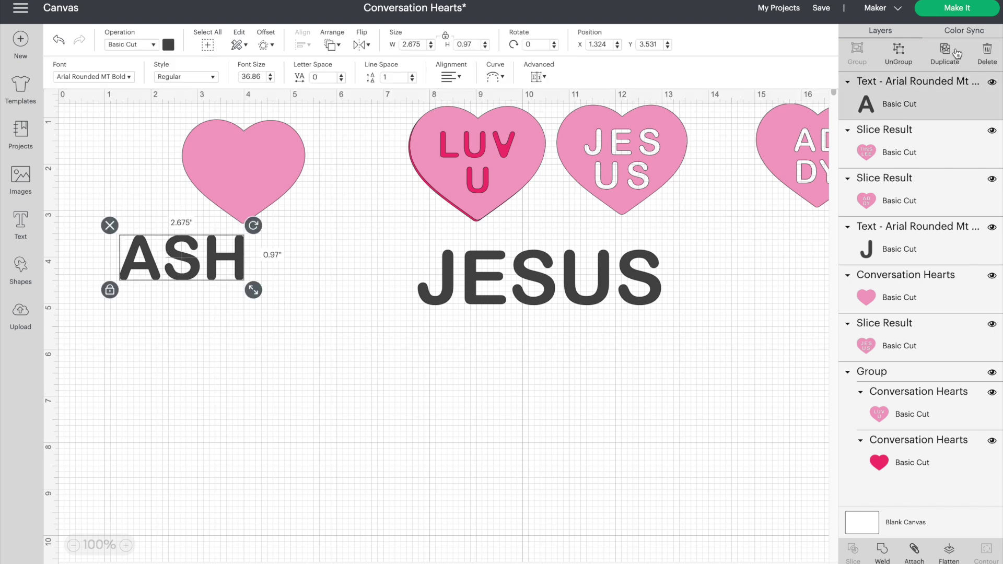
pyautogui.hotkey('ctrl', 'd')
pyautogui.moveTo(210, 266); pyautogui.dragTo(245, 320)
pyautogui.doubleClick(247, 321)
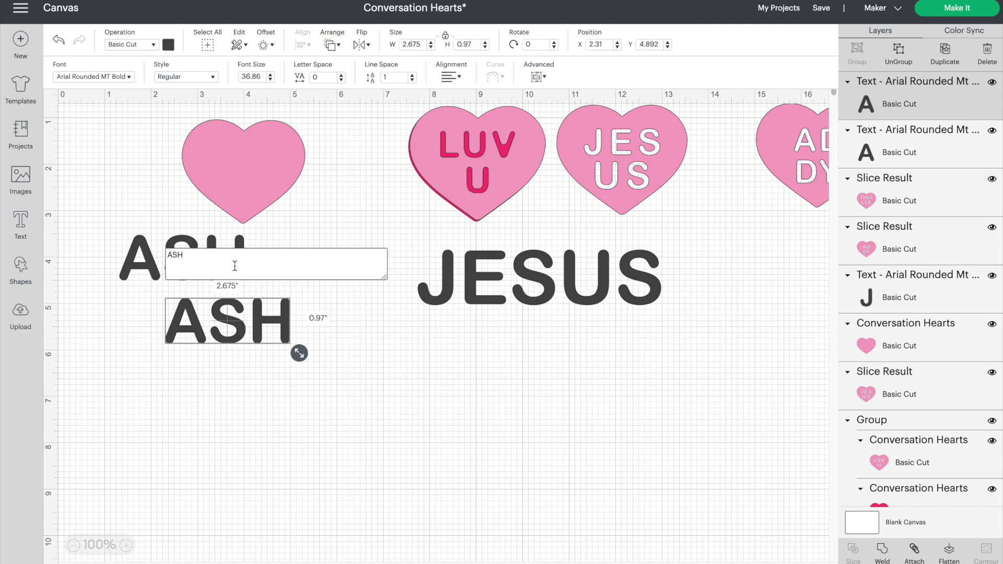
pyautogui.press('BackSpace')
pyautogui.press('BackSpace')
pyautogui.press('BackSpace')
pyautogui.write('LYN')
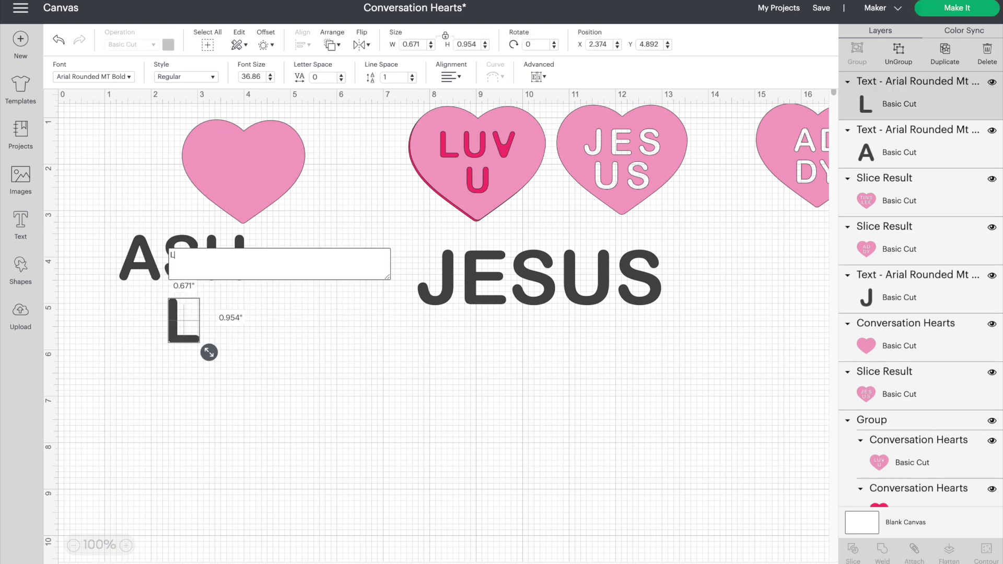
pyautogui.click(230, 273)
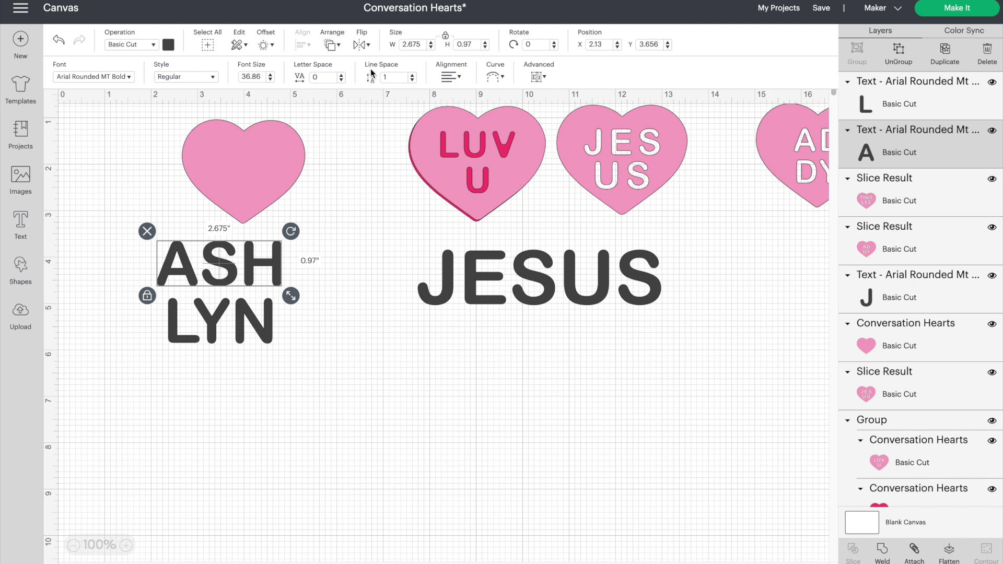
# - Set Line Space to 2 and Letter Space to 2 on the name text
pyautogui.doubleClick(403, 77)
pyautogui.write('2')
pyautogui.click(326, 77)
pyautogui.moveTo(326, 77); pyautogui.dragTo(299, 78)
pyautogui.write('2')
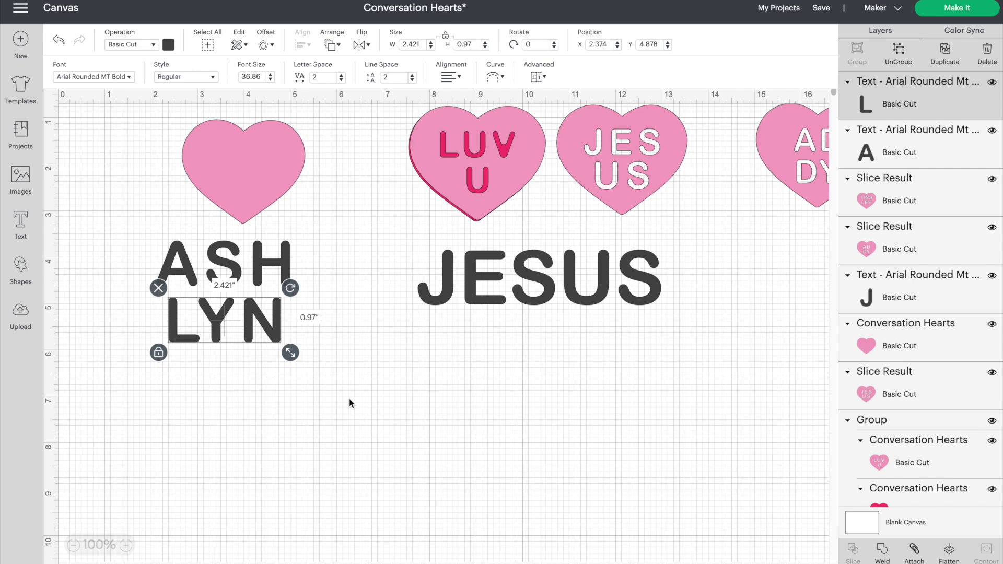
pyautogui.click(350, 405)
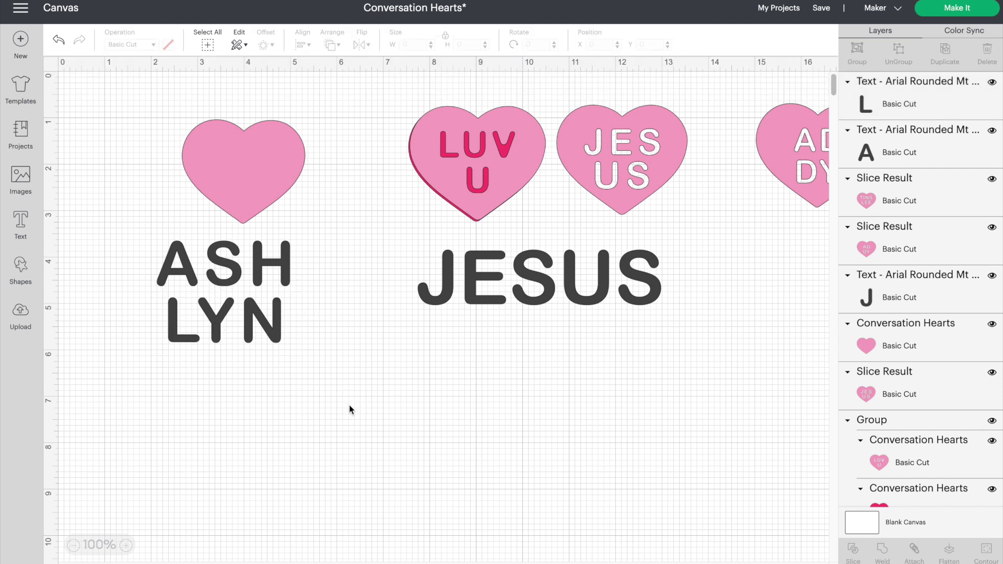
# - Center LYN horizontally under ASH and shrink the name text
pyautogui.click(267, 275)
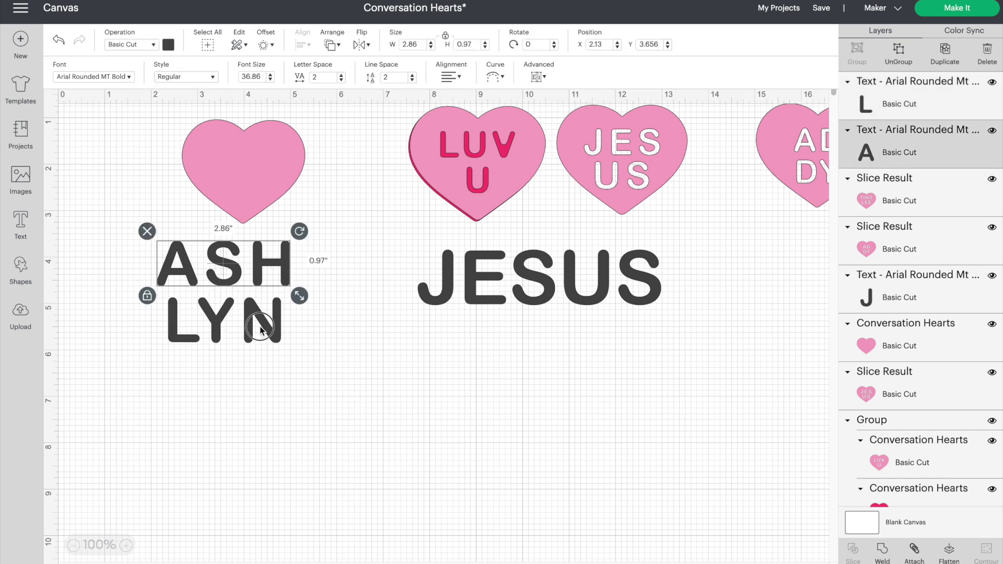
pyautogui.keyDown('shift'); pyautogui.click(260, 326); pyautogui.keyUp('shift')
pyautogui.click(303, 45)
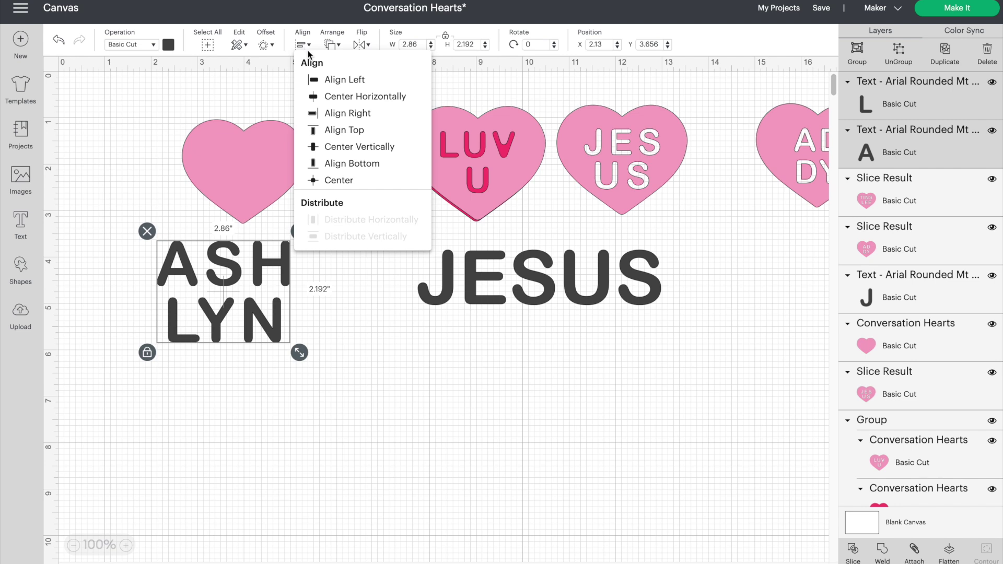
pyautogui.click(341, 98)
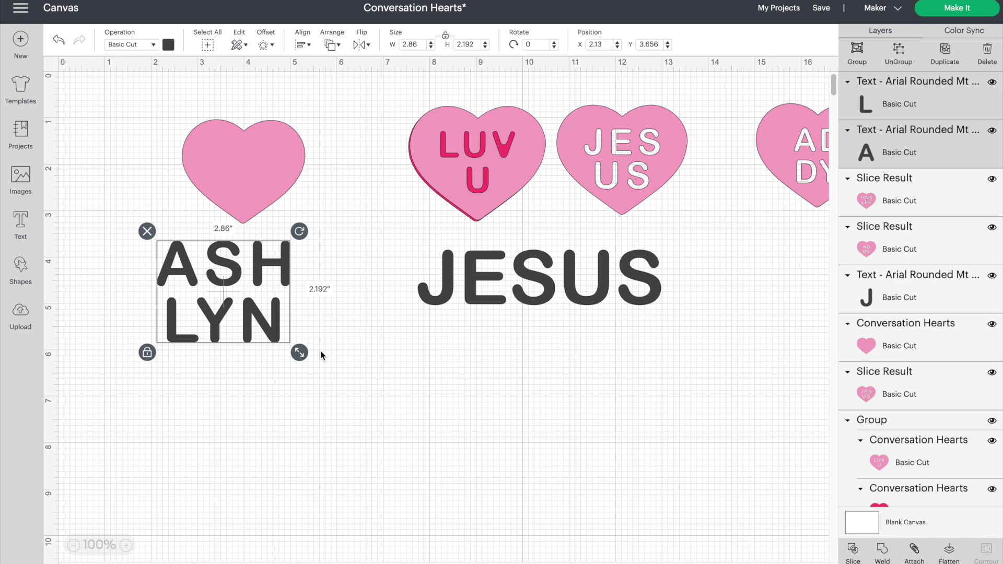
pyautogui.moveTo(299, 353); pyautogui.dragTo(251, 313)
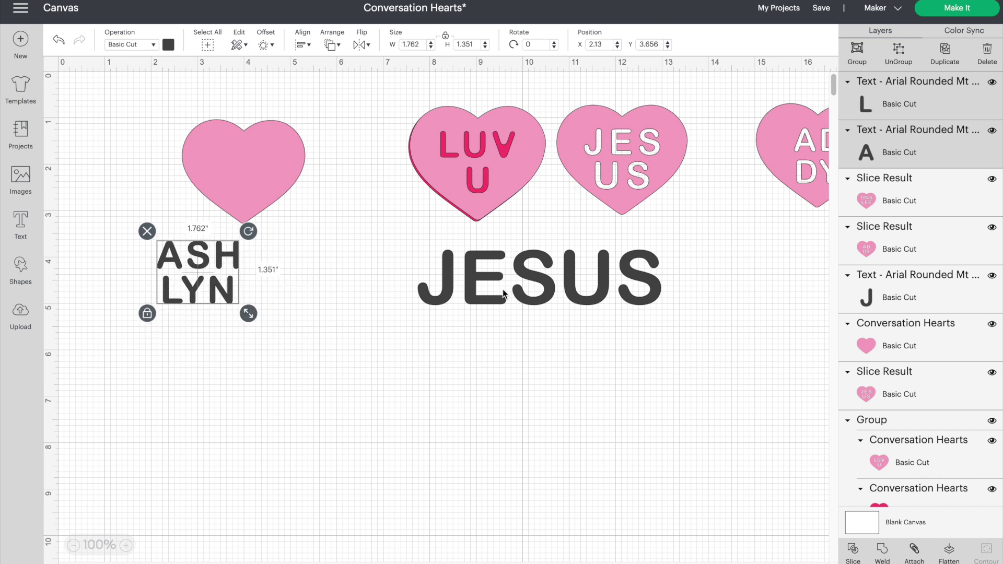
# - Arrange the AD DY and TINS LEE hearts side by side at the lower left
pyautogui.moveTo(779, 174); pyautogui.dragTo(181, 421)
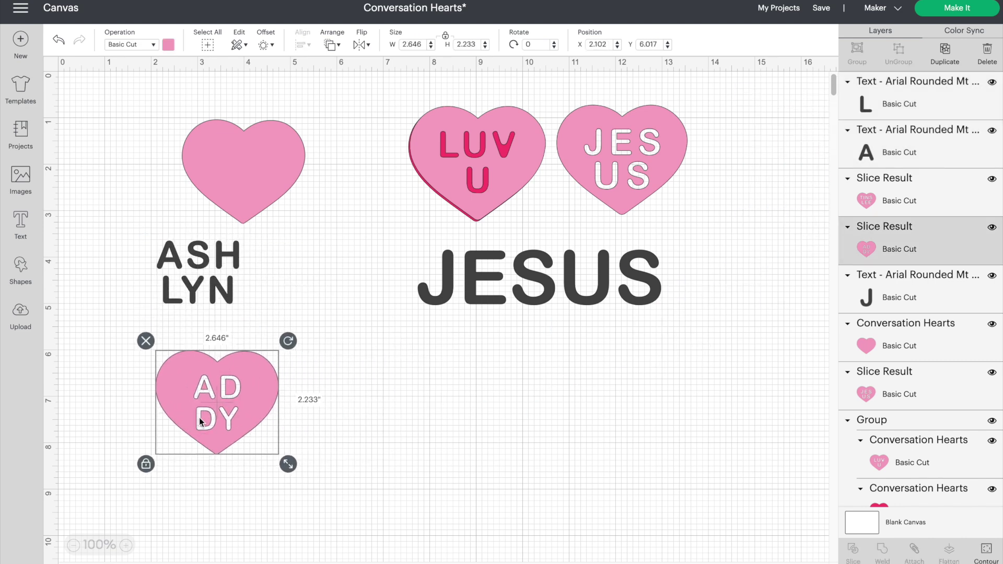
pyautogui.hscroll(5, 697, 243)
pyautogui.moveTo(751, 206); pyautogui.dragTo(392, 428)
pyautogui.hscroll(-5, 393, 428)
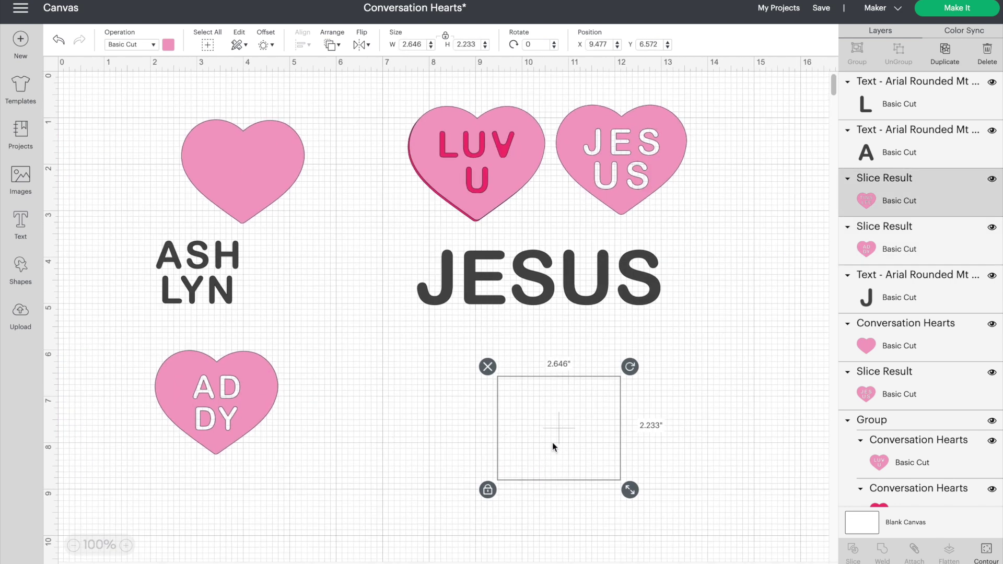
pyautogui.moveTo(553, 443); pyautogui.dragTo(338, 422)
pyautogui.moveTo(243, 405); pyautogui.dragTo(188, 405)
pyautogui.moveTo(375, 410); pyautogui.dragTo(340, 410)
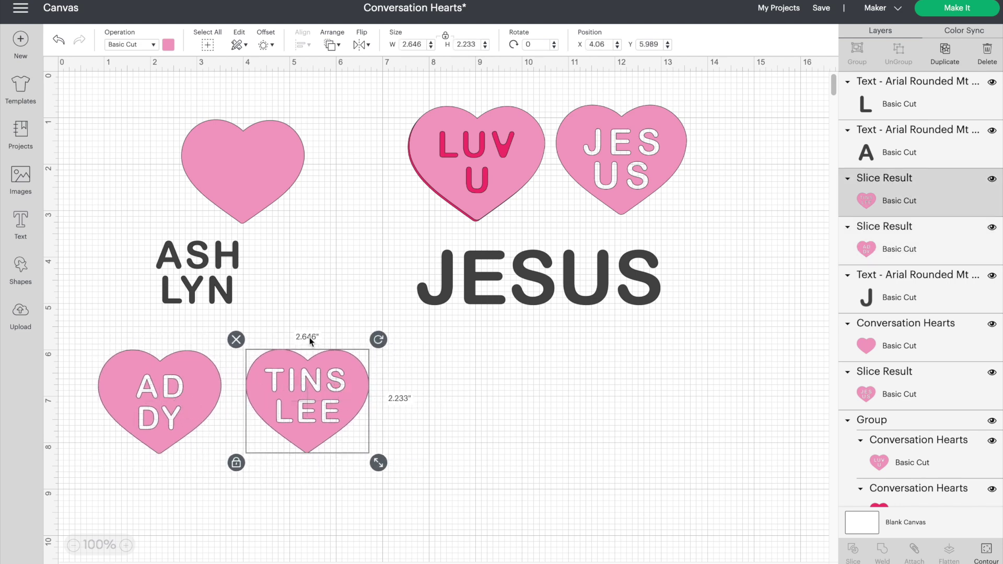
# - Reselect the ASH and LYN text lines together
pyautogui.click(232, 282)
pyautogui.click(216, 256)
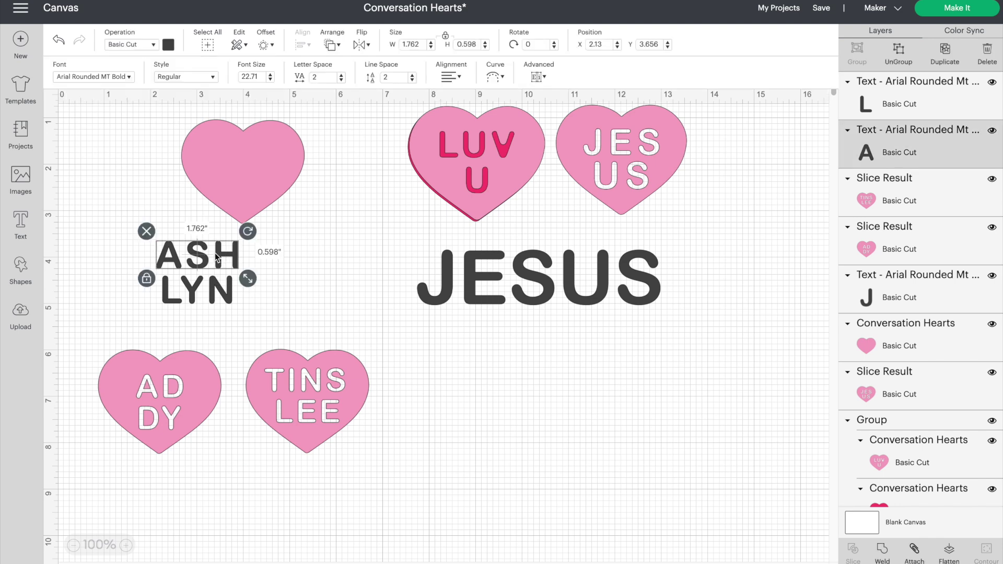
pyautogui.keyDown('shift'); pyautogui.click(213, 290); pyautogui.keyUp('shift')
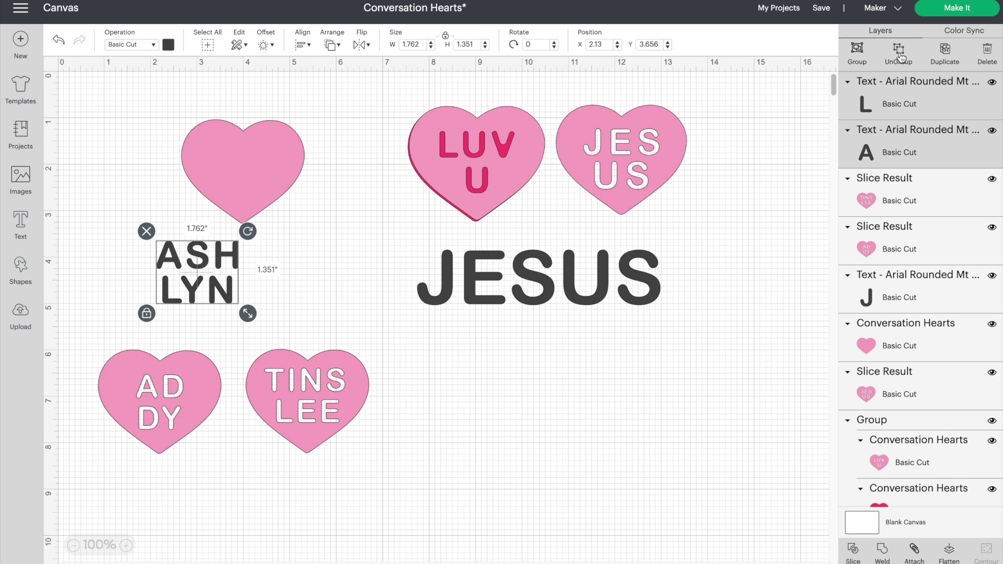
# - Group ASH and LYN and shrink the name to about 1.5 inches wide
pyautogui.click(856, 52)
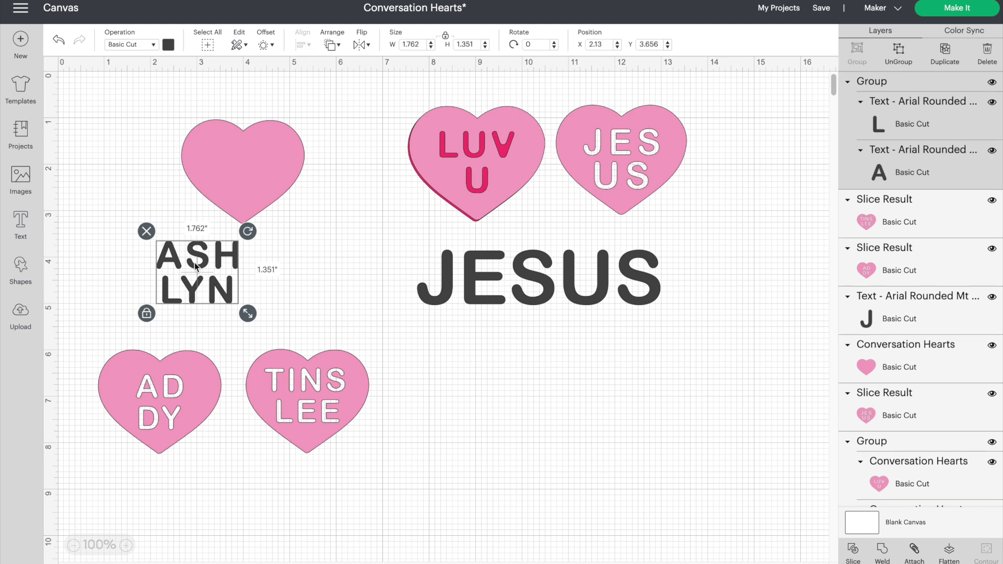
pyautogui.moveTo(196, 268); pyautogui.dragTo(175, 394)
pyautogui.moveTo(228, 442); pyautogui.dragTo(221, 437)
pyautogui.moveTo(179, 392); pyautogui.dragTo(177, 393)
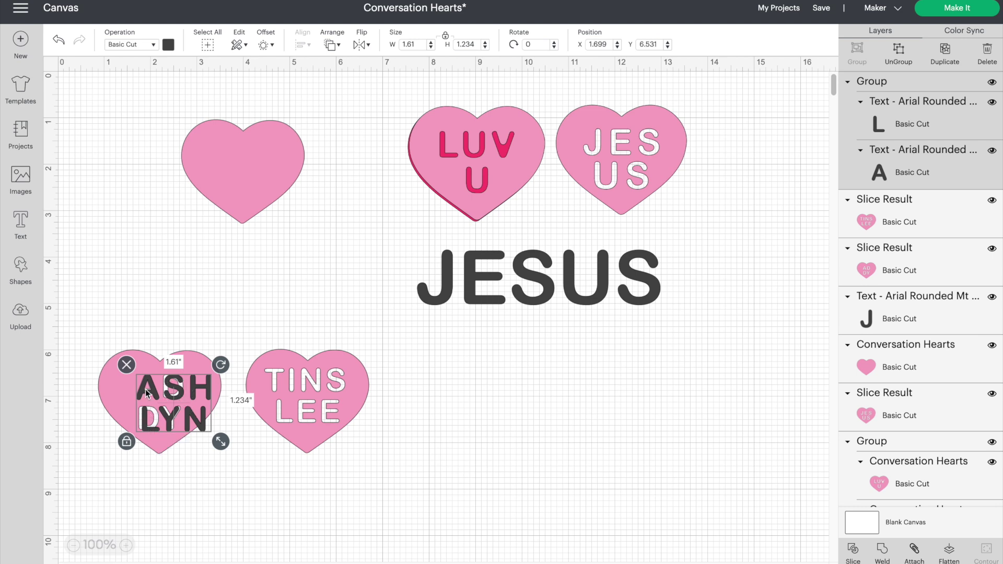
pyautogui.moveTo(220, 441); pyautogui.dragTo(222, 425)
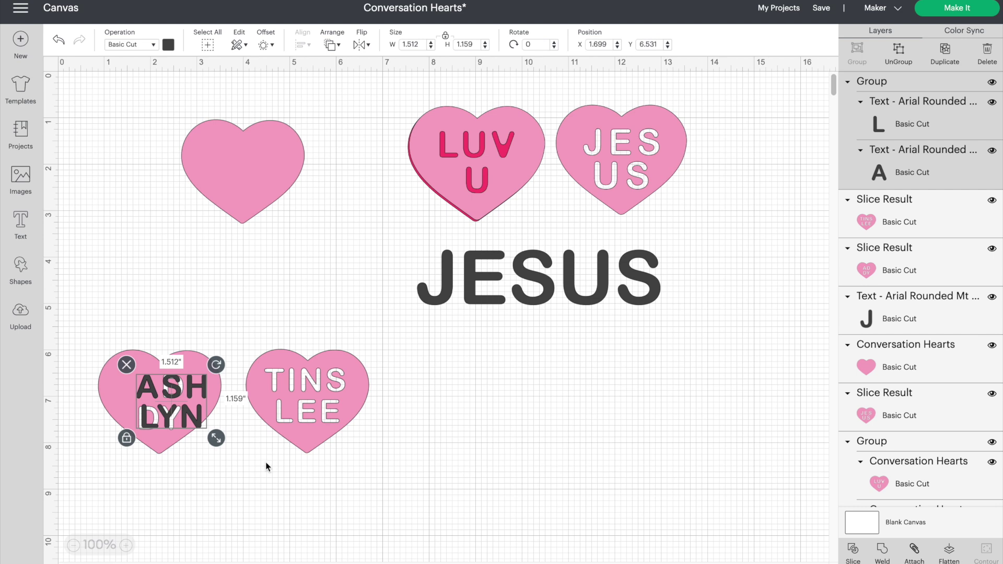
# - Move the grouped name onto the plain top-left heart and select both for aligning
pyautogui.moveTo(184, 372); pyautogui.dragTo(264, 237)
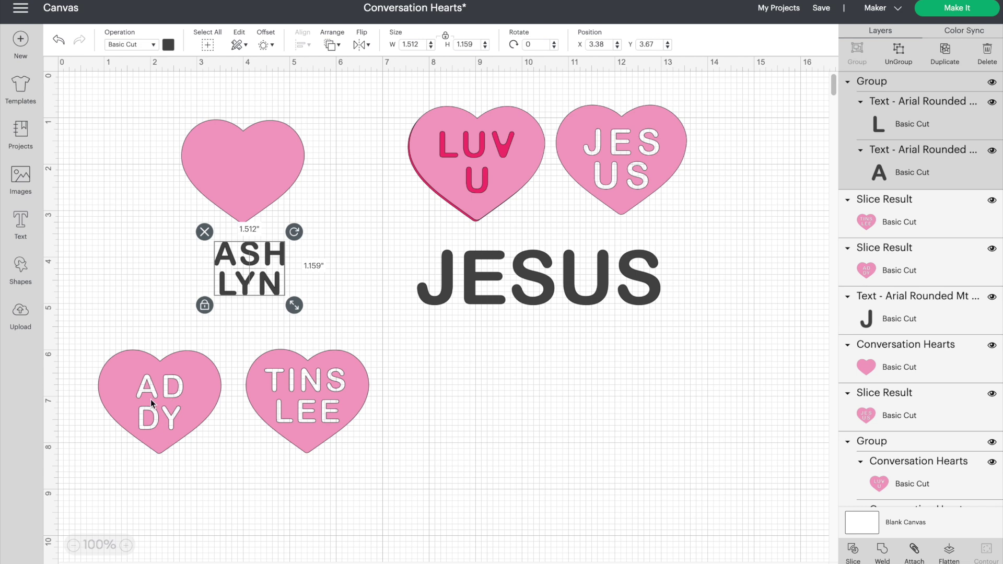
pyautogui.moveTo(242, 262); pyautogui.dragTo(237, 156)
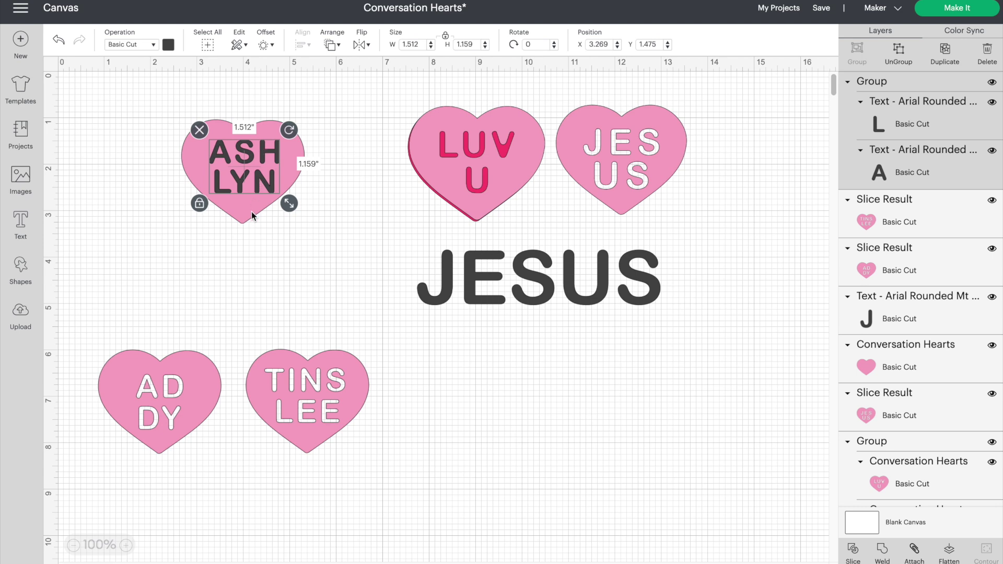
pyautogui.keyDown('shift'); pyautogui.click(252, 212); pyautogui.keyUp('shift')
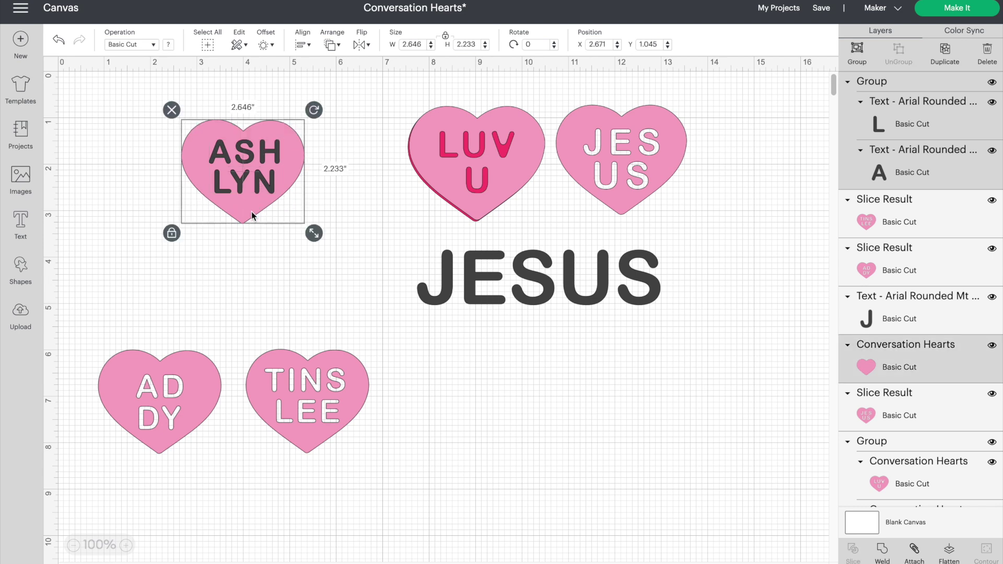
pyautogui.click(304, 46)
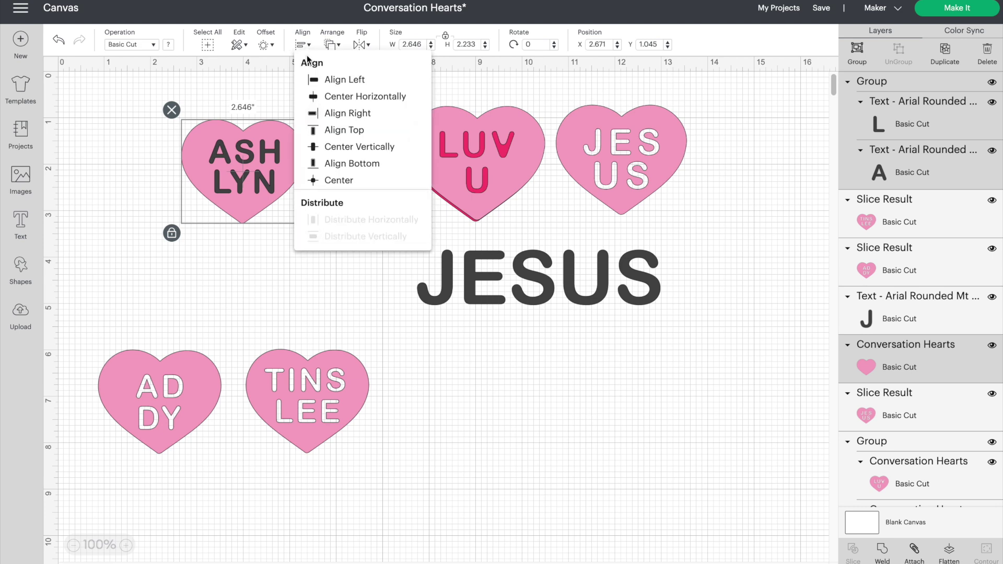
# - Center the 1.512 by 1.159 inch ASH LYN text vertically within the pink heart
pyautogui.click(337, 146)
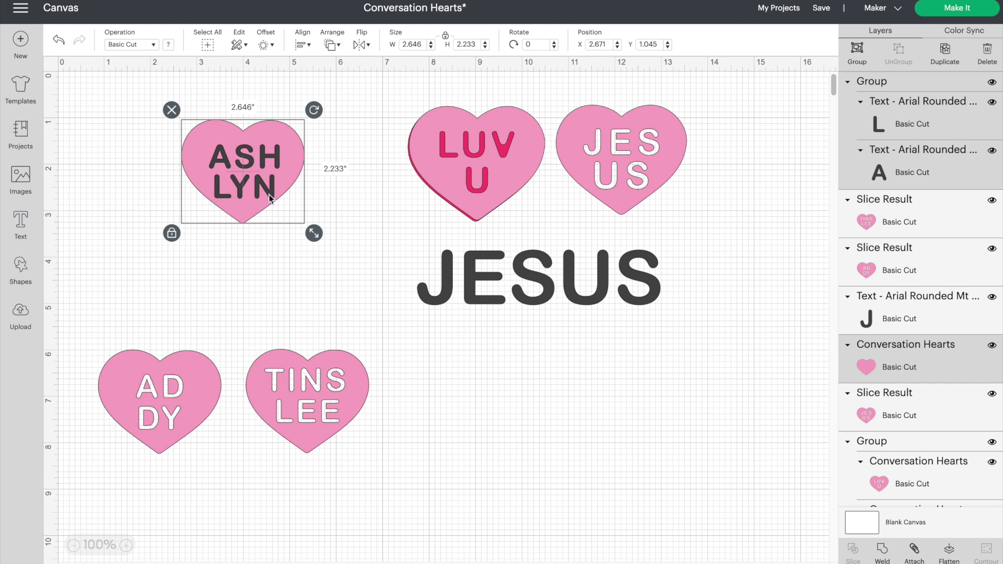
pyautogui.click(246, 254)
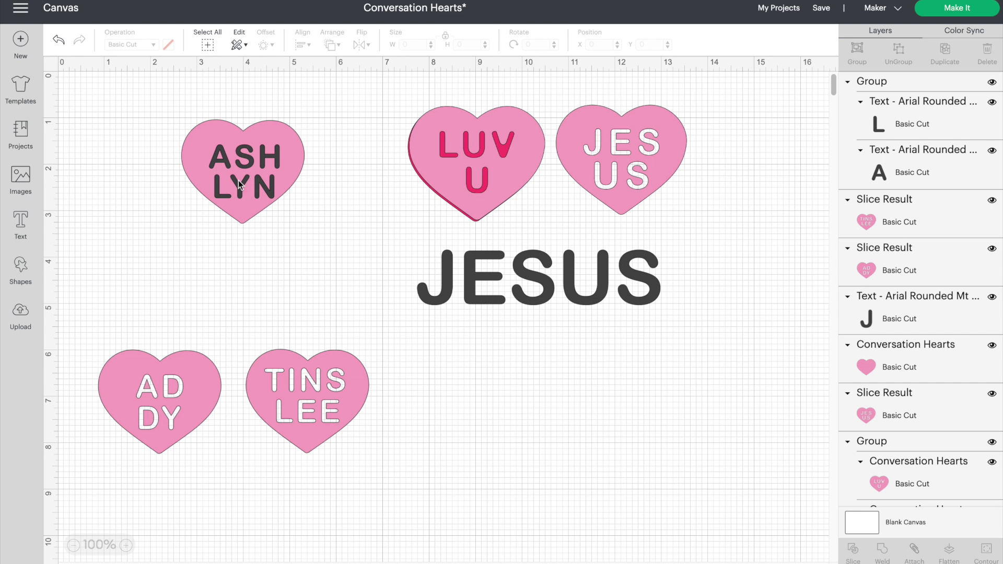
pyautogui.moveTo(248, 181); pyautogui.dragTo(259, 169)
pyautogui.click(278, 229)
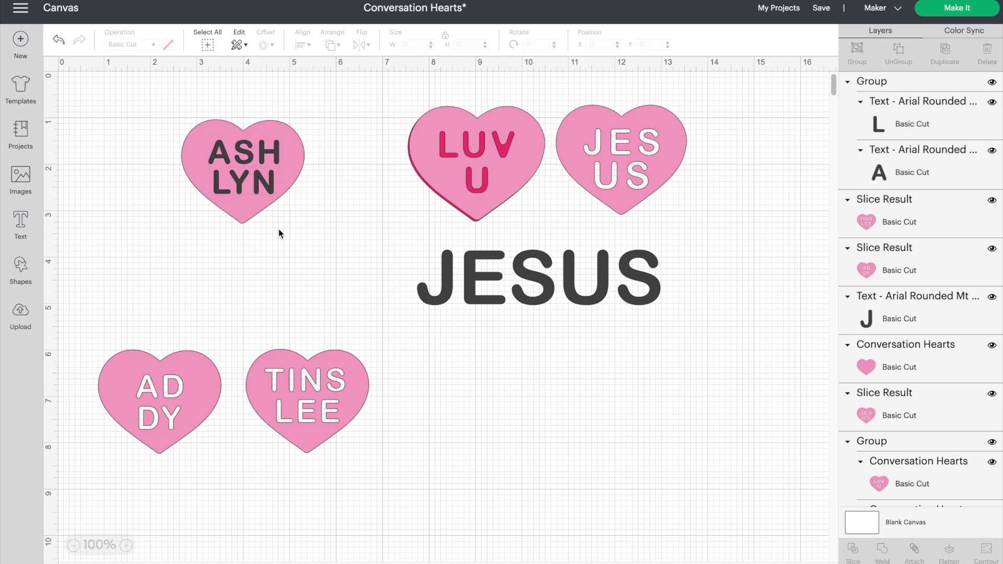
pyautogui.click(261, 159)
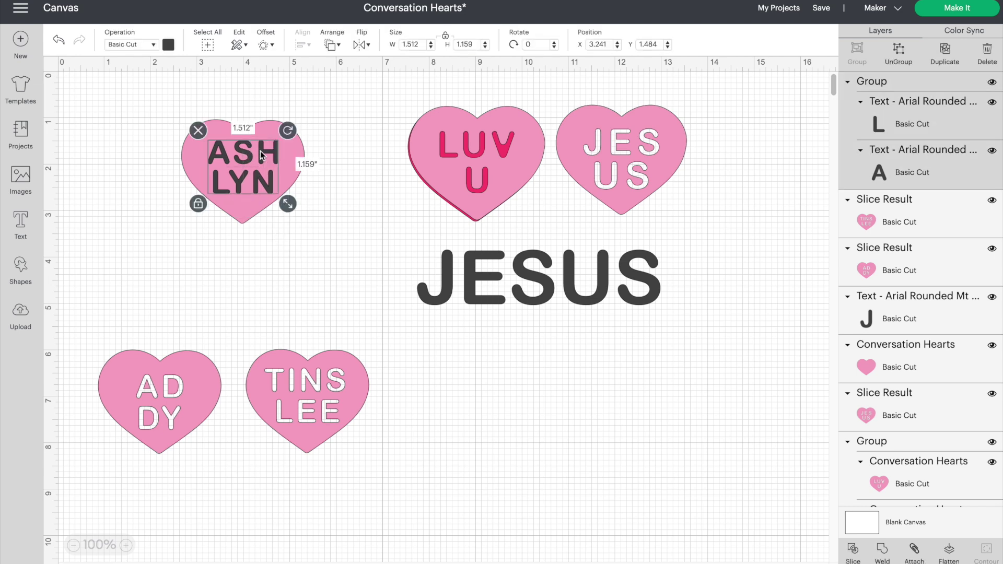
pyautogui.click(291, 175)
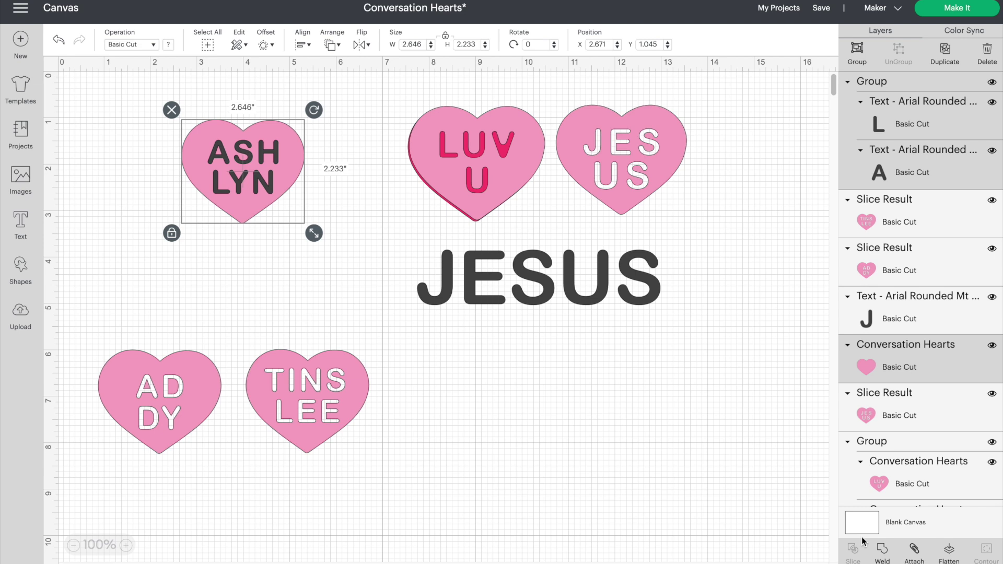
pyautogui.click(417, 334)
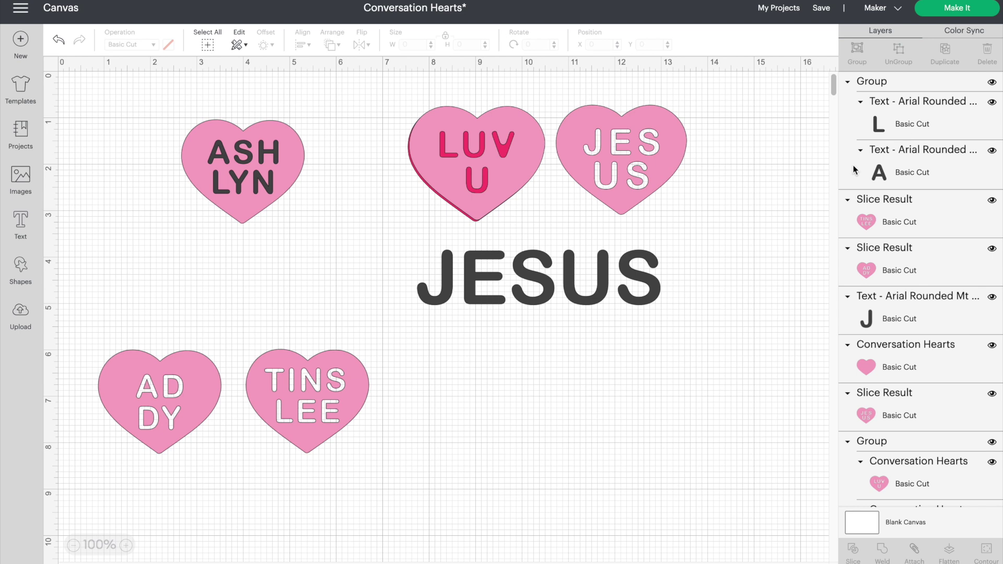
pyautogui.click(888, 107)
# - Ungroup the name text and slice ASH out of the top heart
pyautogui.click(885, 81)
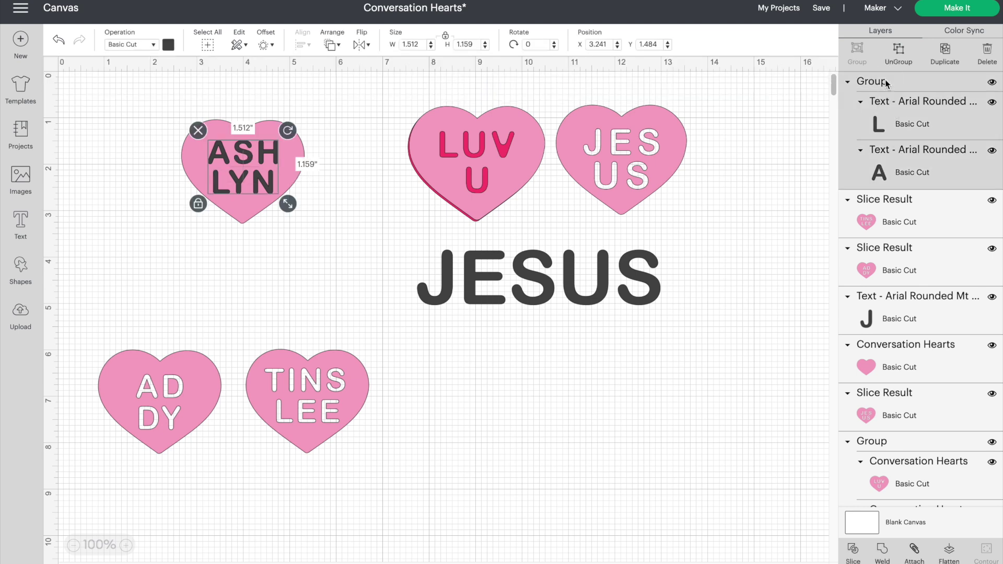
pyautogui.click(898, 54)
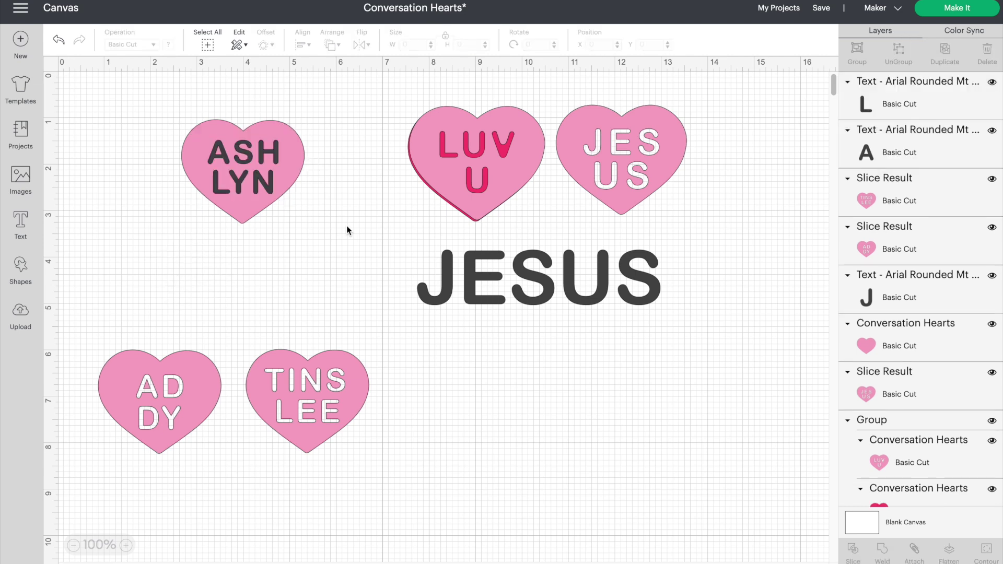
pyautogui.click(244, 154)
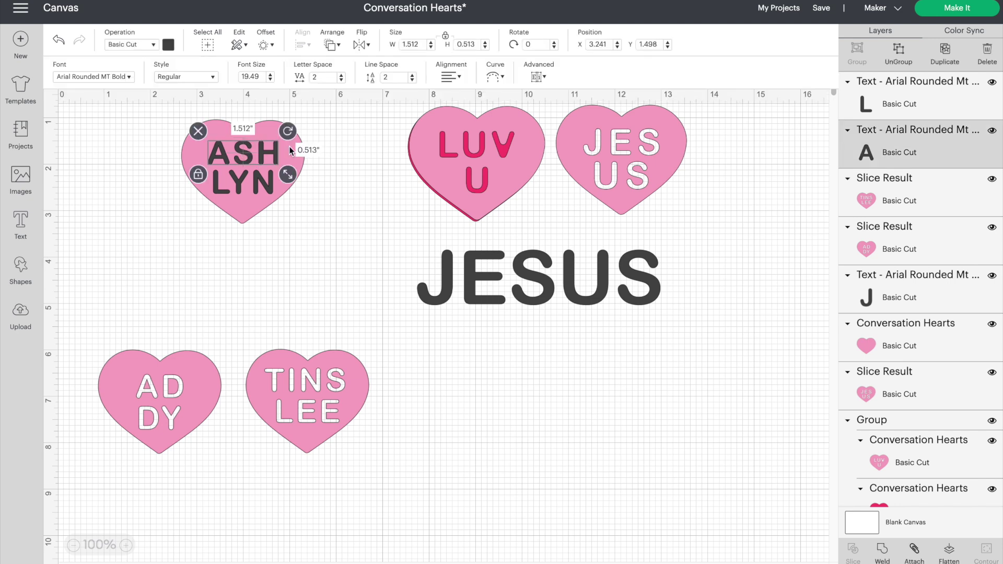
pyautogui.click(274, 127)
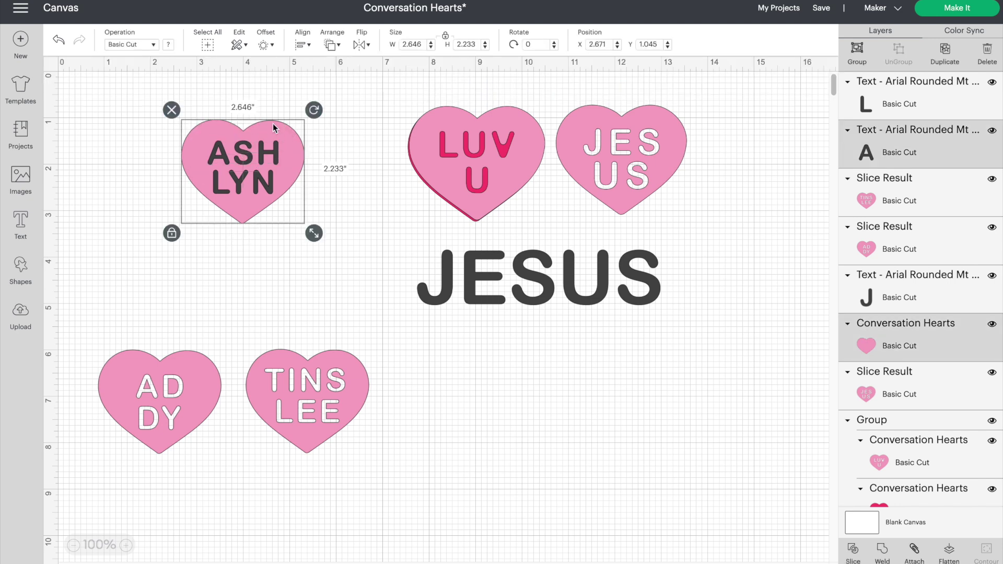
pyautogui.click(854, 553)
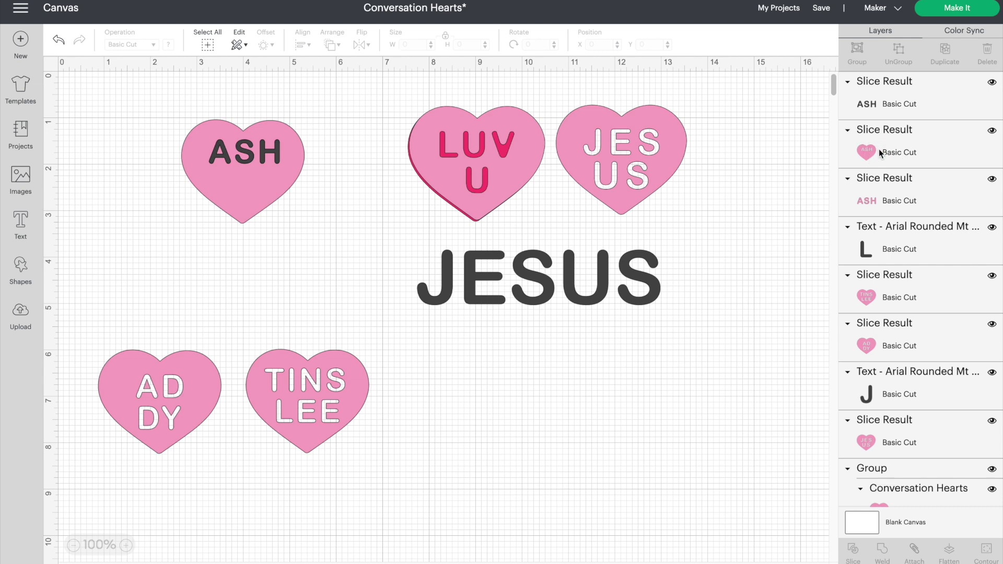
# - Delete the two leftover ASH slice pieces, keeping the sliced heart
pyautogui.click(872, 103)
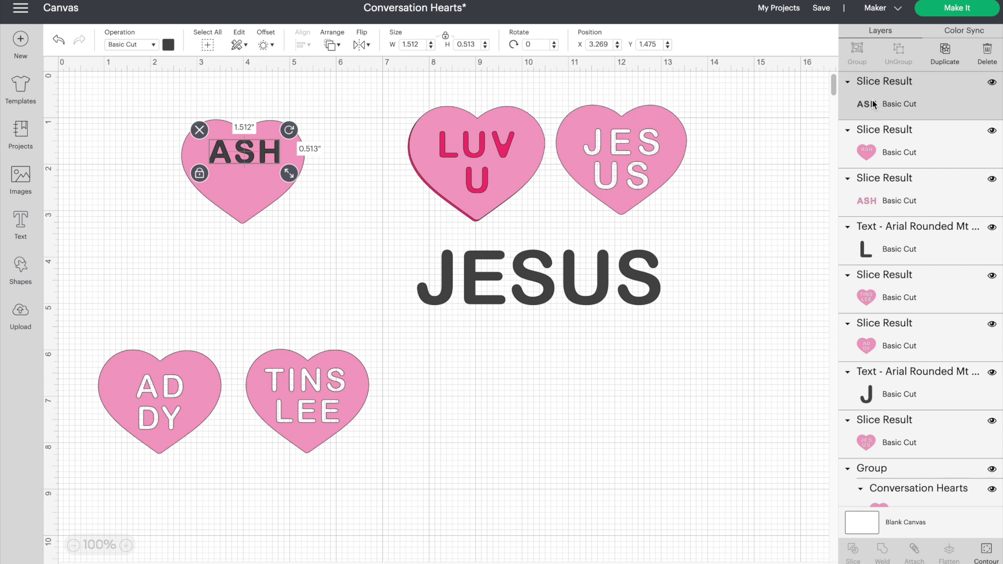
pyautogui.press('Delete')
pyautogui.click(885, 146)
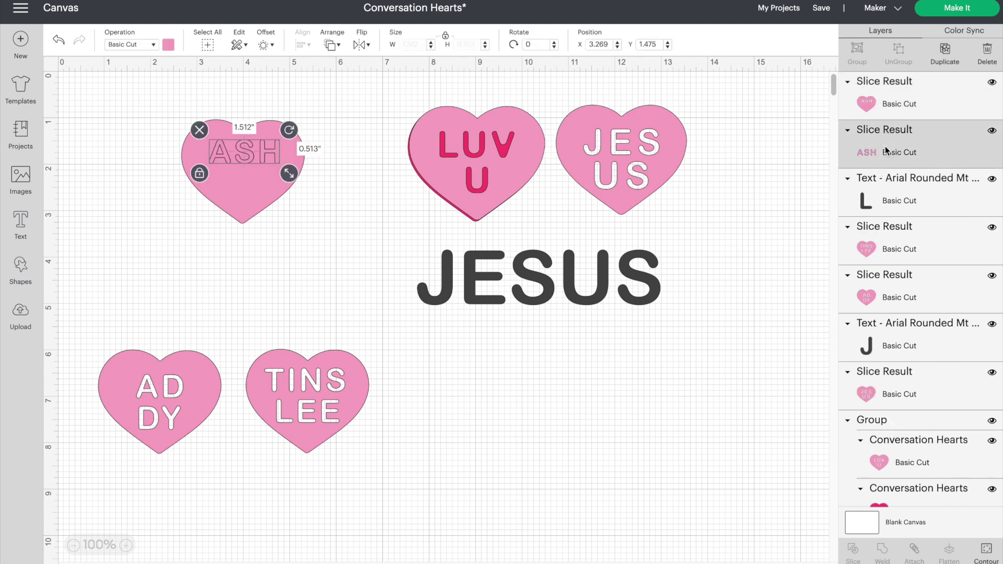
pyautogui.press('Delete')
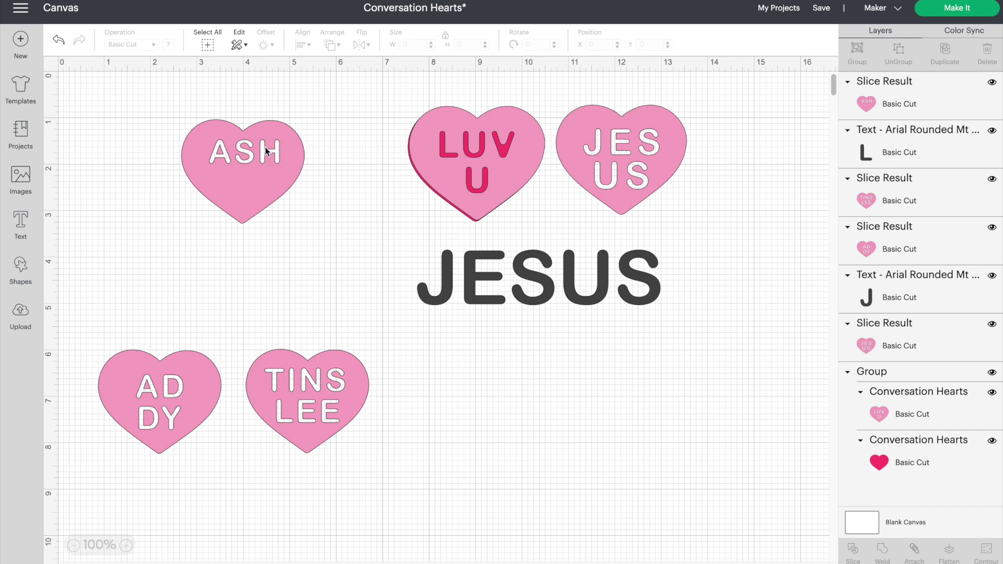
pyautogui.click(265, 179)
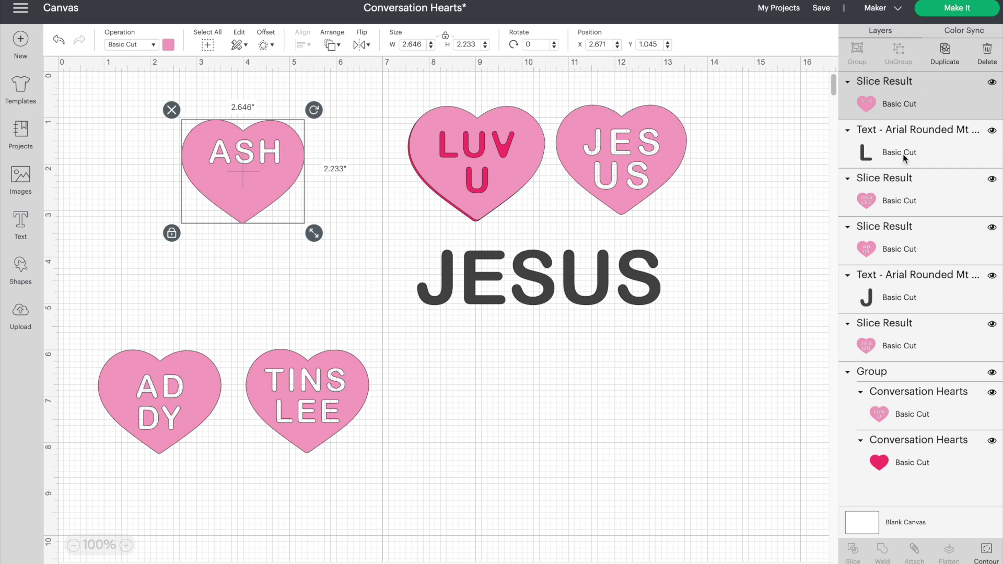
# - Send the ASH heart to back and slice LYN out of it
pyautogui.click(329, 46)
pyautogui.click(350, 64)
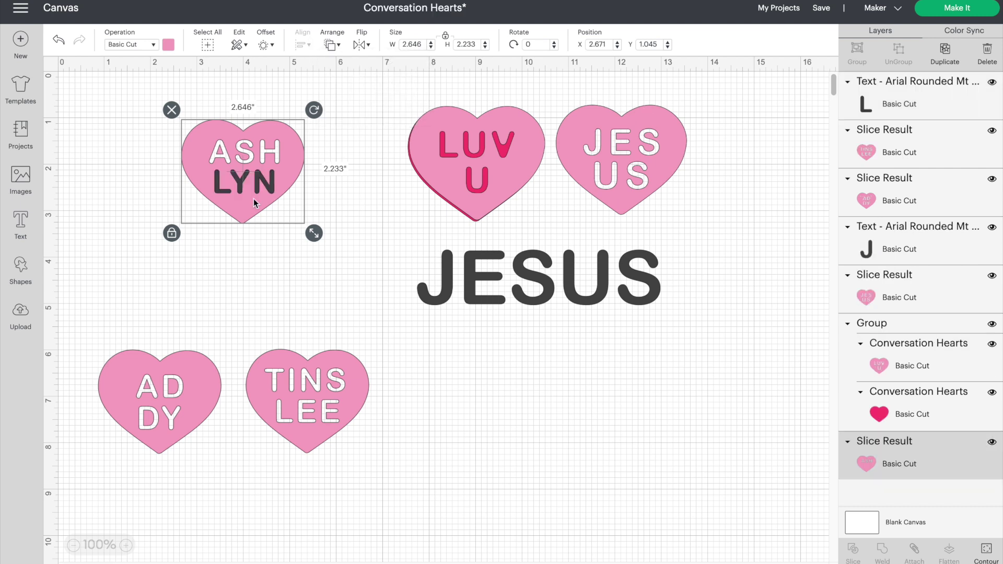
pyautogui.click(219, 190)
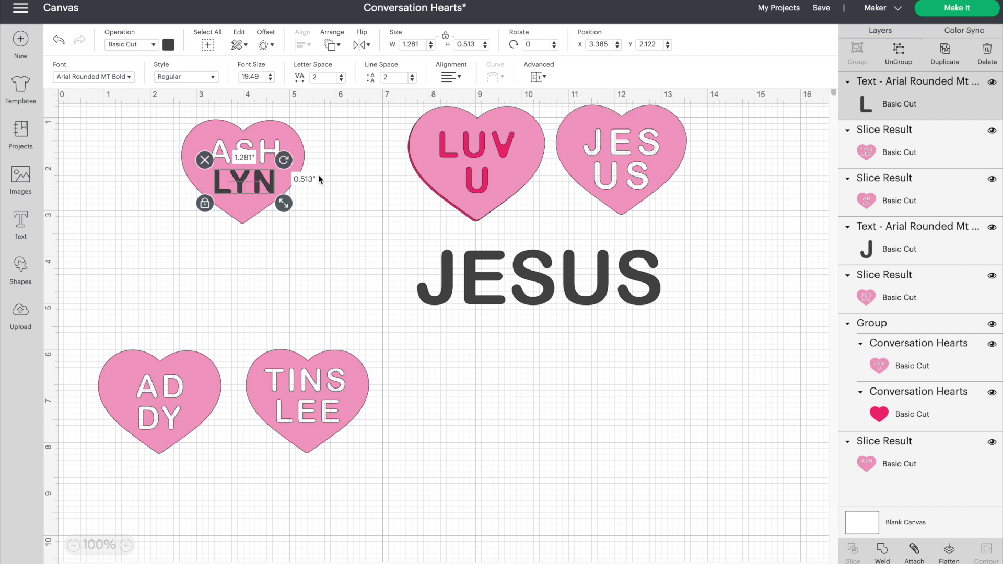
pyautogui.click(297, 148)
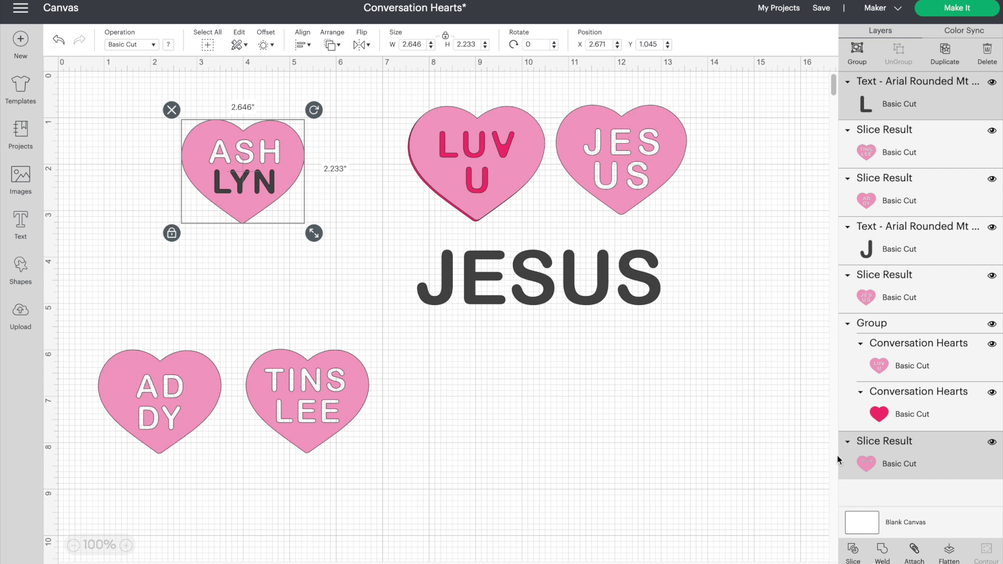
pyautogui.click(854, 558)
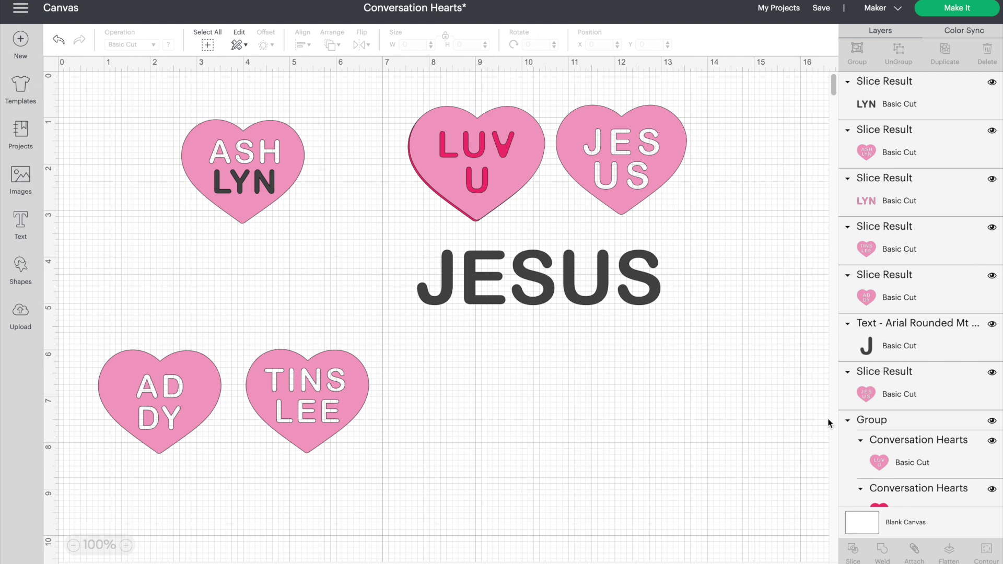
# - Delete the leftover dark and pink LYN slice pieces
pyautogui.click(889, 93)
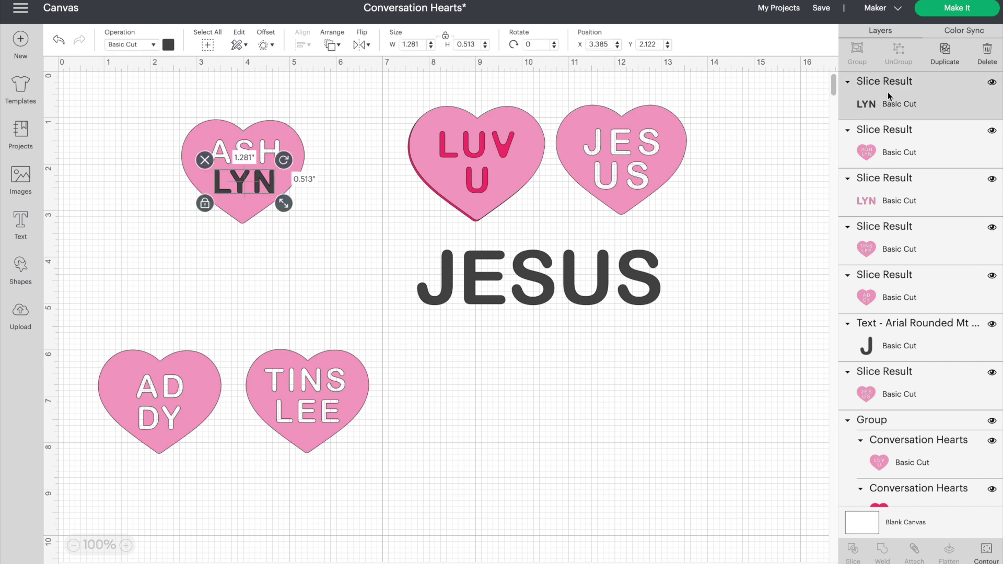
pyautogui.press('Delete')
pyautogui.click(872, 155)
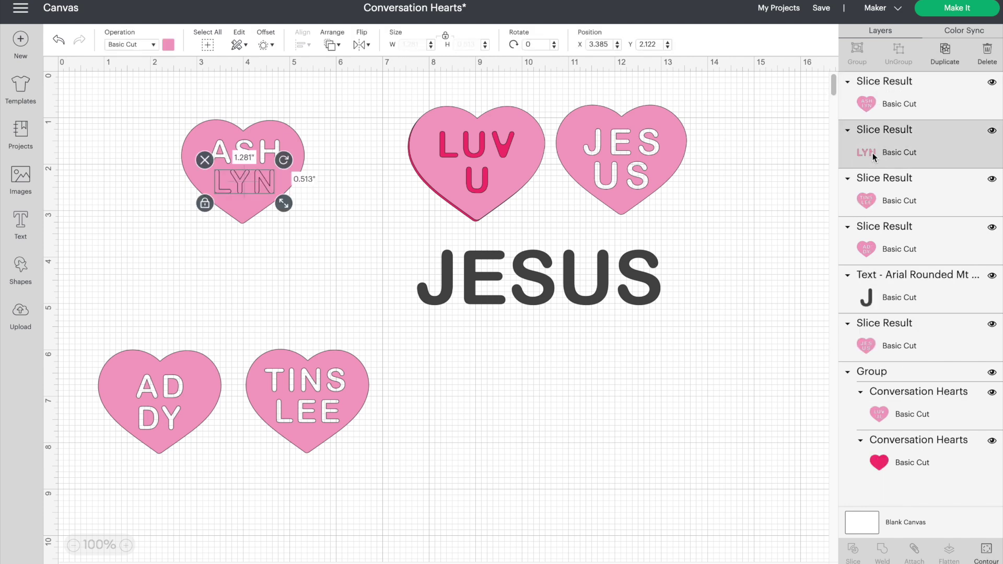
pyautogui.press('Delete')
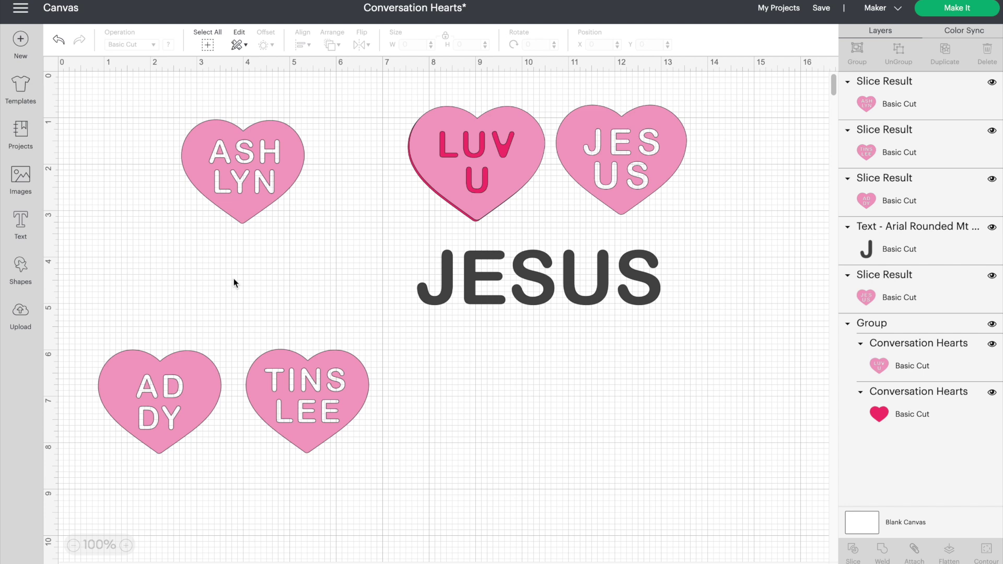
pyautogui.click(269, 190)
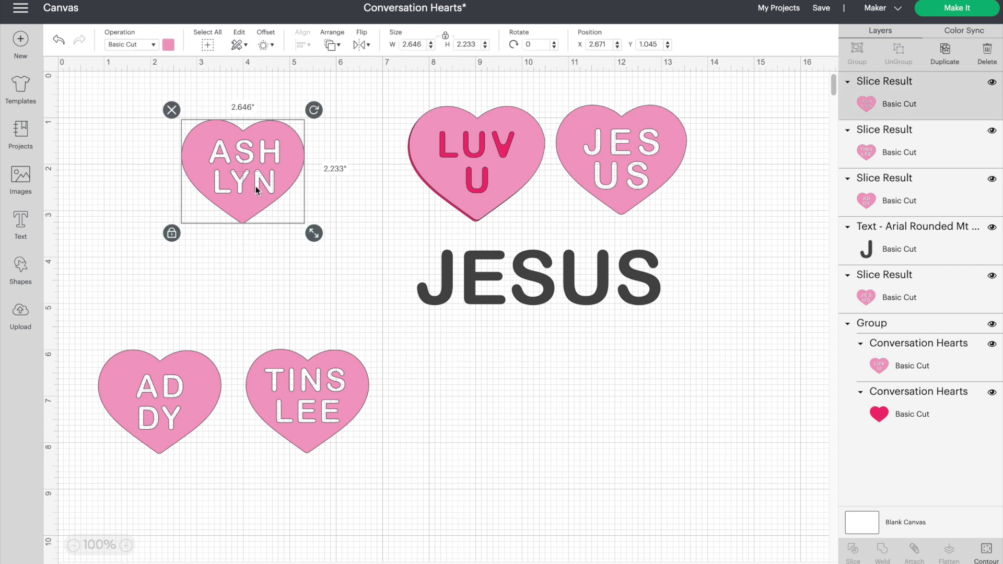
# - Move the ASH LYN heart above AD DY and hide the JESUS text and JES US heart
pyautogui.moveTo(260, 168); pyautogui.dragTo(177, 266)
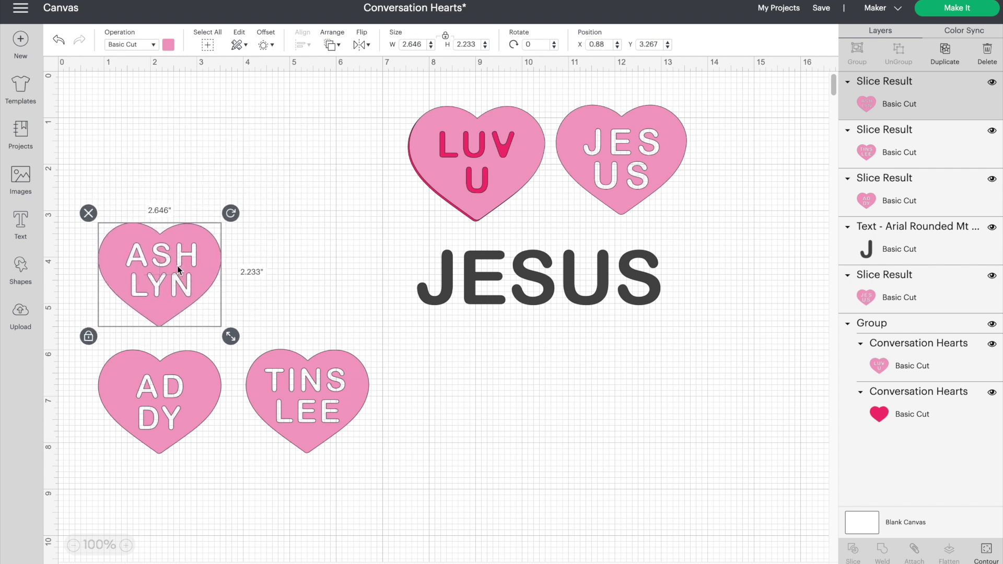
pyautogui.click(305, 243)
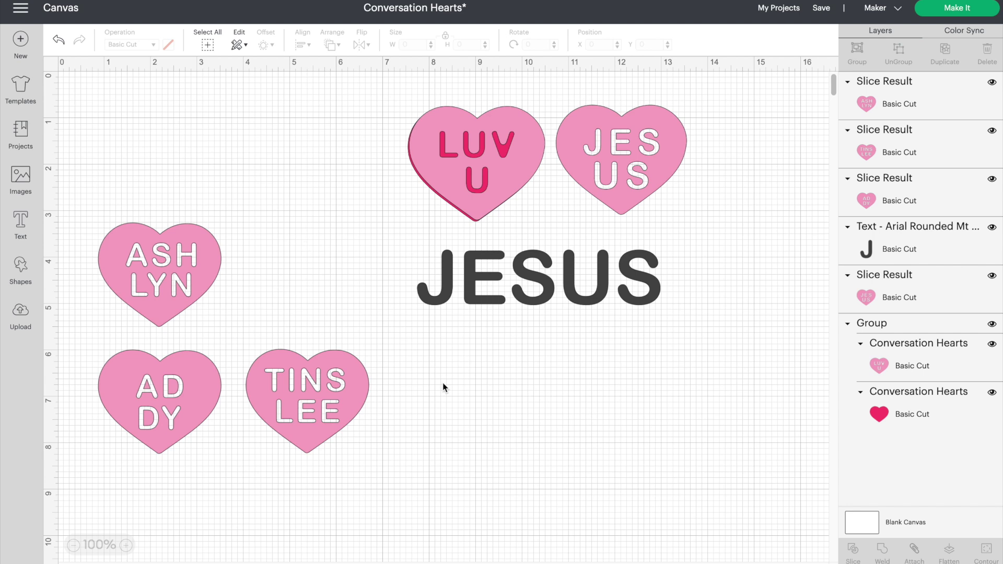
pyautogui.click(572, 280)
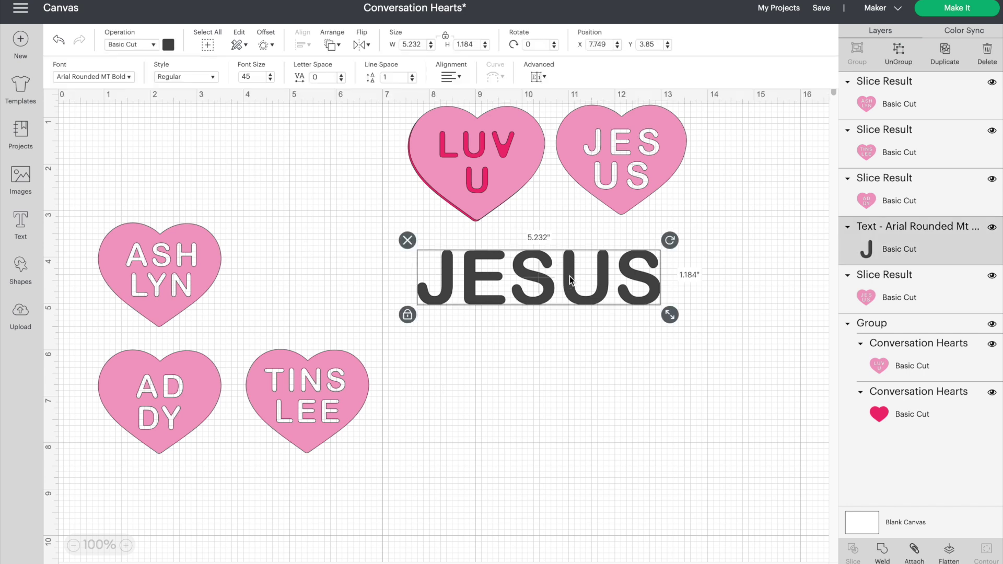
pyautogui.click(993, 228)
pyautogui.click(641, 157)
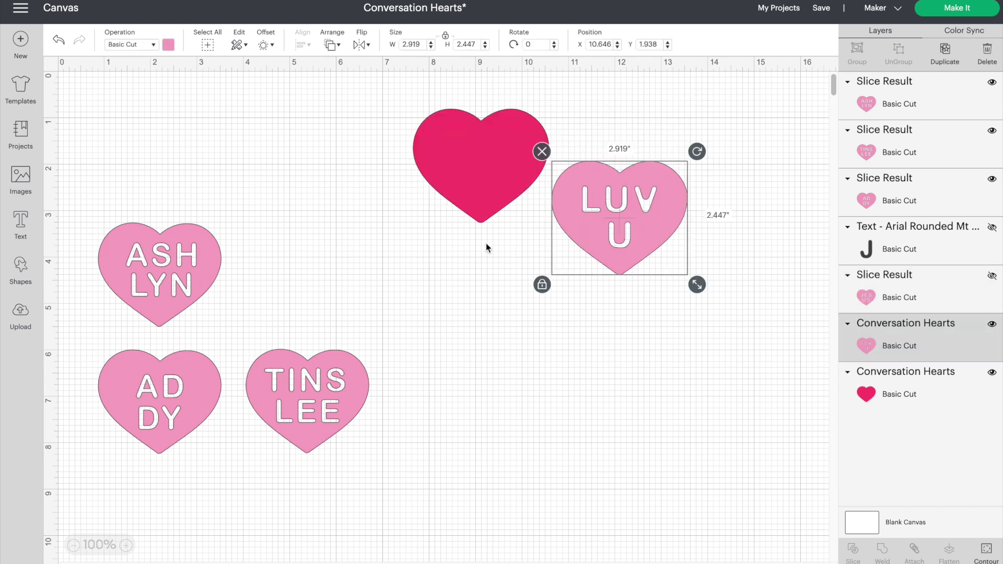
pyautogui.click(622, 230)
# - Reposition the LUV U heart pieces and move the dark pink heart to the left
pyautogui.click(446, 152)
pyautogui.moveTo(643, 180); pyautogui.dragTo(513, 130)
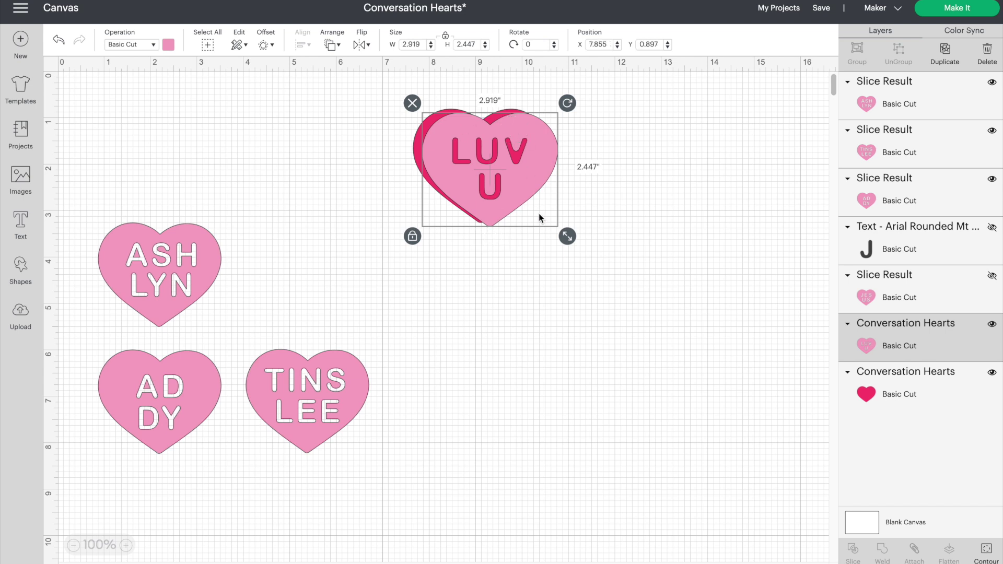
pyautogui.click(636, 164)
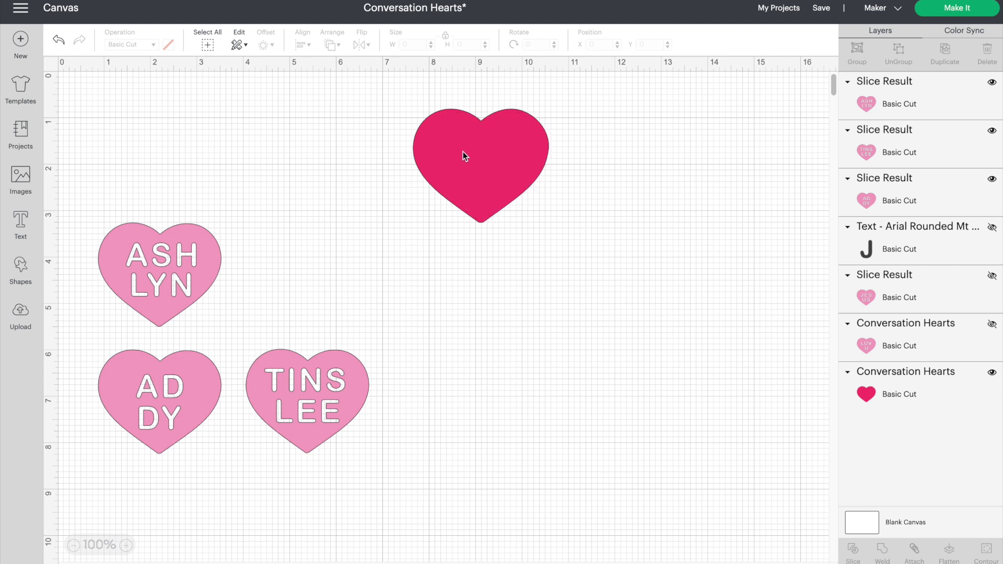
pyautogui.moveTo(463, 153); pyautogui.dragTo(293, 155)
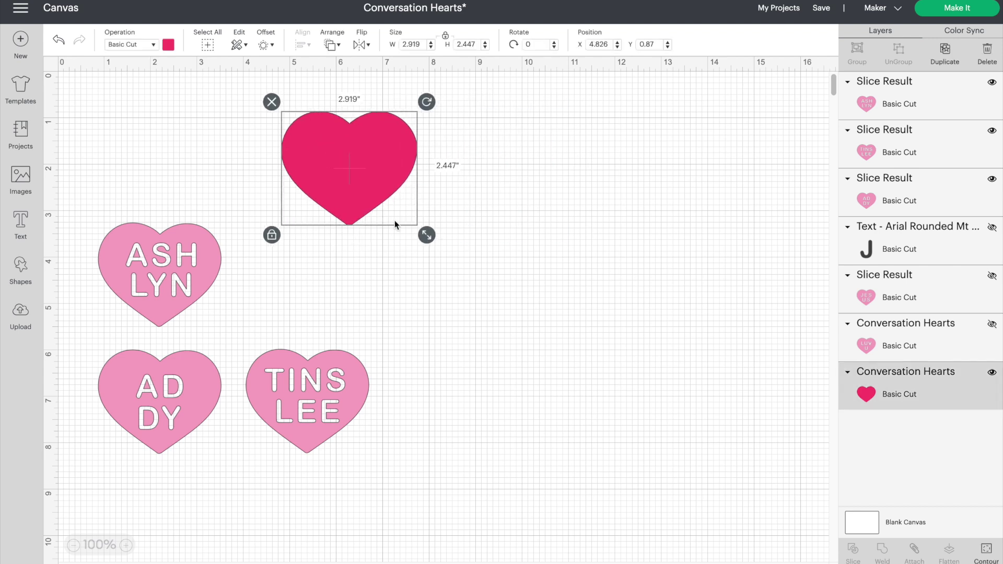
# - Resize the dark pink heart to about 2.6 inches and place it behind ASH LYN
pyautogui.click(424, 226)
pyautogui.click(339, 170)
pyautogui.moveTo(426, 233); pyautogui.dragTo(395, 209)
pyautogui.moveTo(316, 162); pyautogui.dragTo(187, 256)
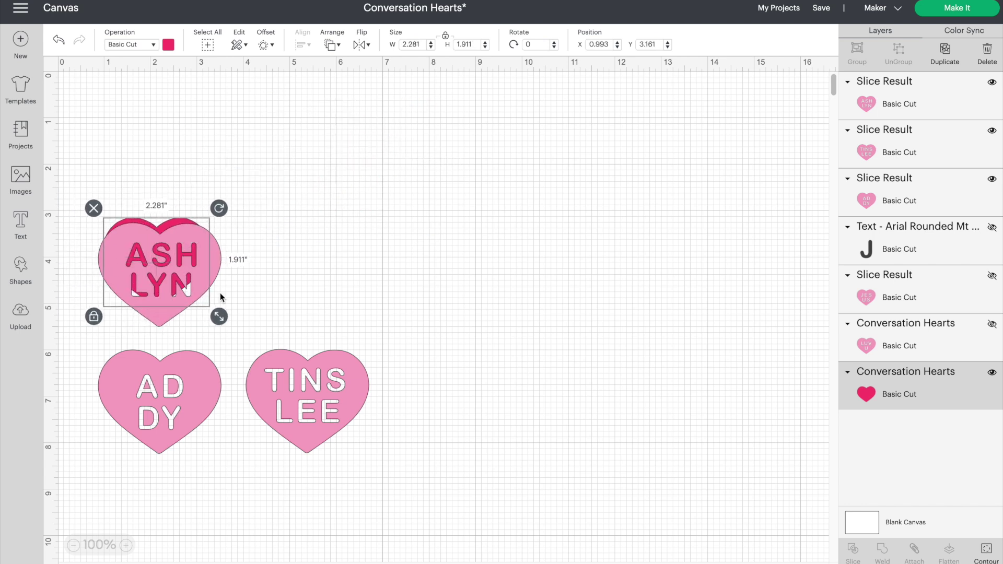
pyautogui.moveTo(218, 317); pyautogui.dragTo(234, 329)
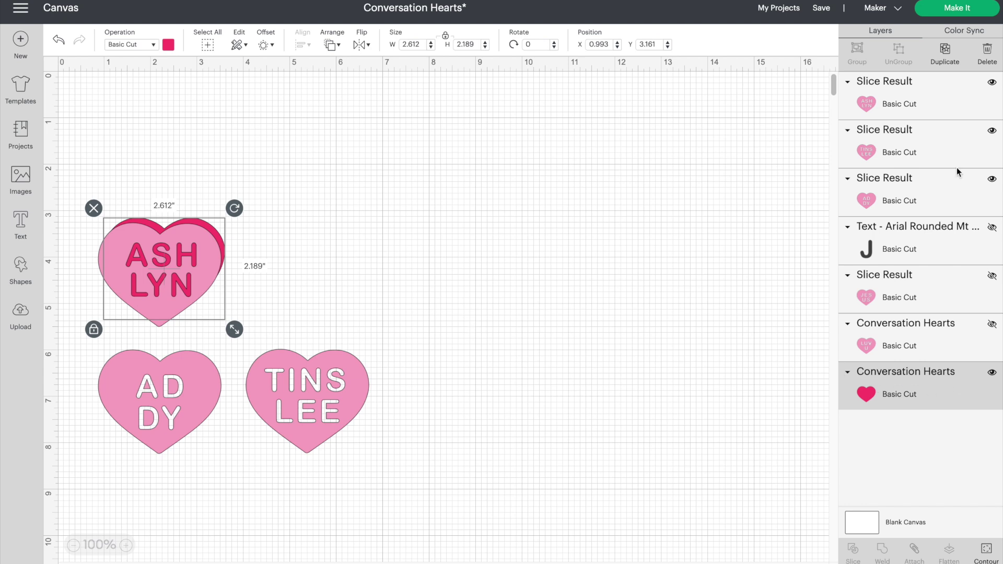
# - Duplicate the backing heart behind TINS LEE, send it to back, and add one for AD DY
pyautogui.hotkey('ctrl', 'd')
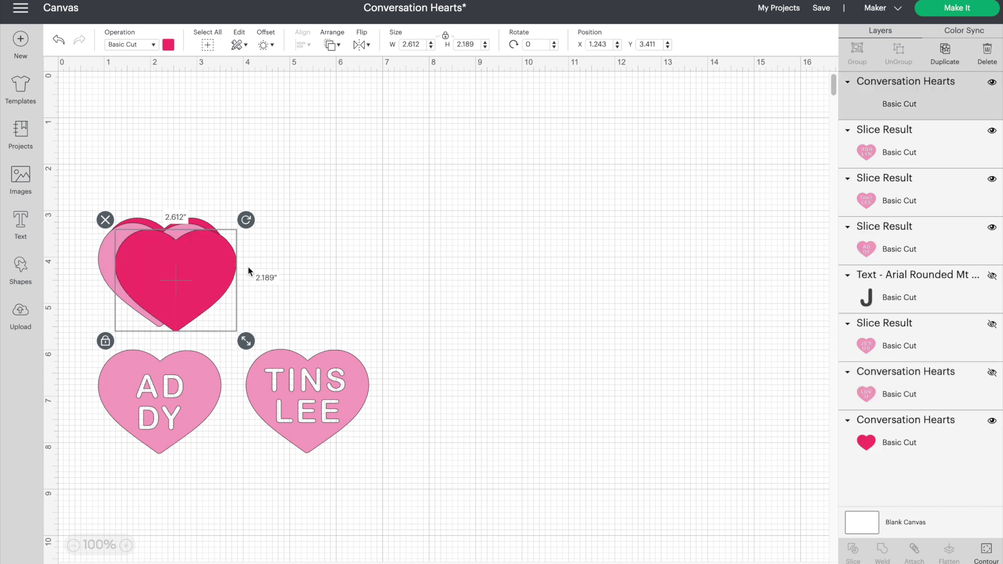
pyautogui.moveTo(204, 285); pyautogui.dragTo(345, 403)
pyautogui.click(332, 45)
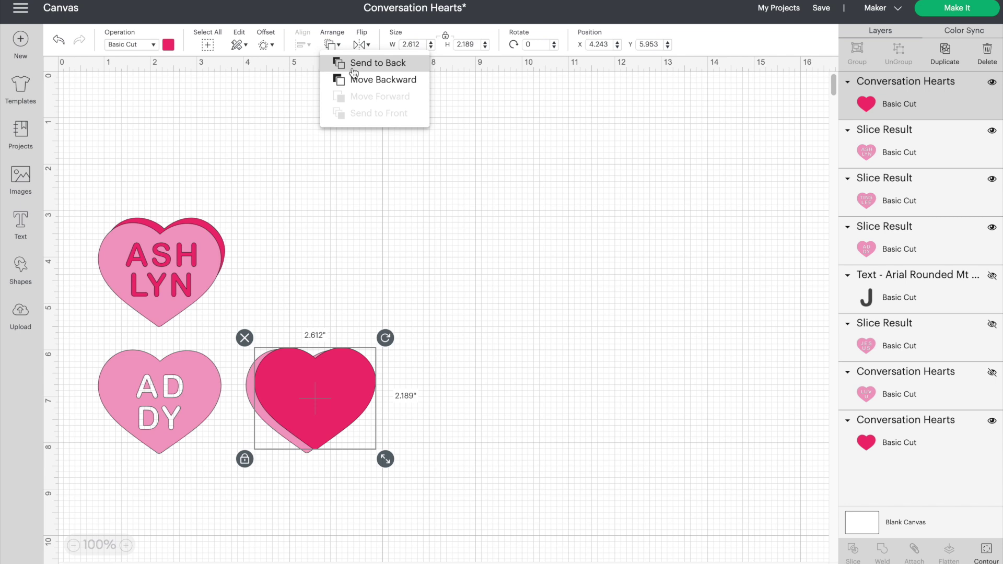
pyautogui.click(339, 62)
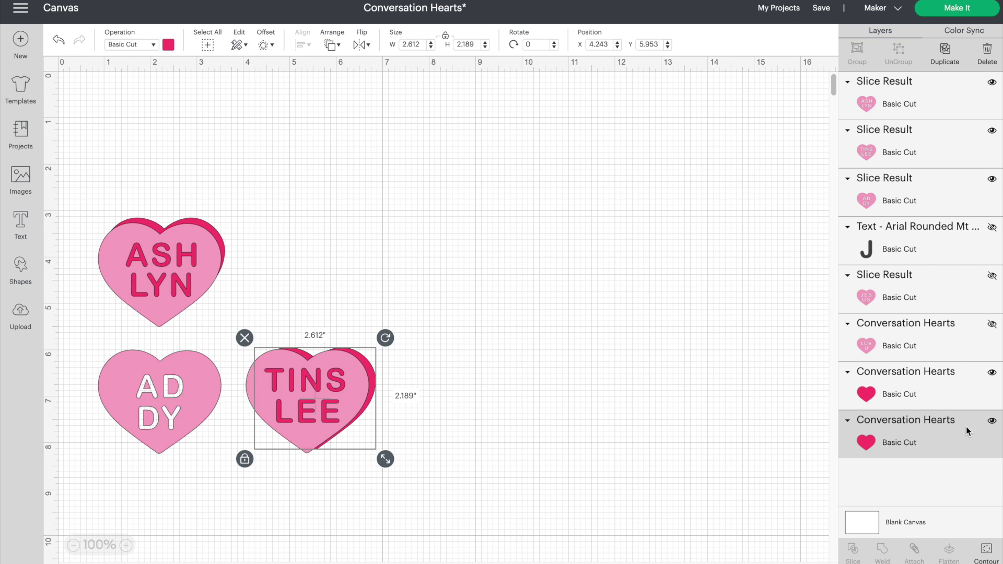
pyautogui.click(945, 49)
pyautogui.moveTo(402, 492); pyautogui.dragTo(268, 331)
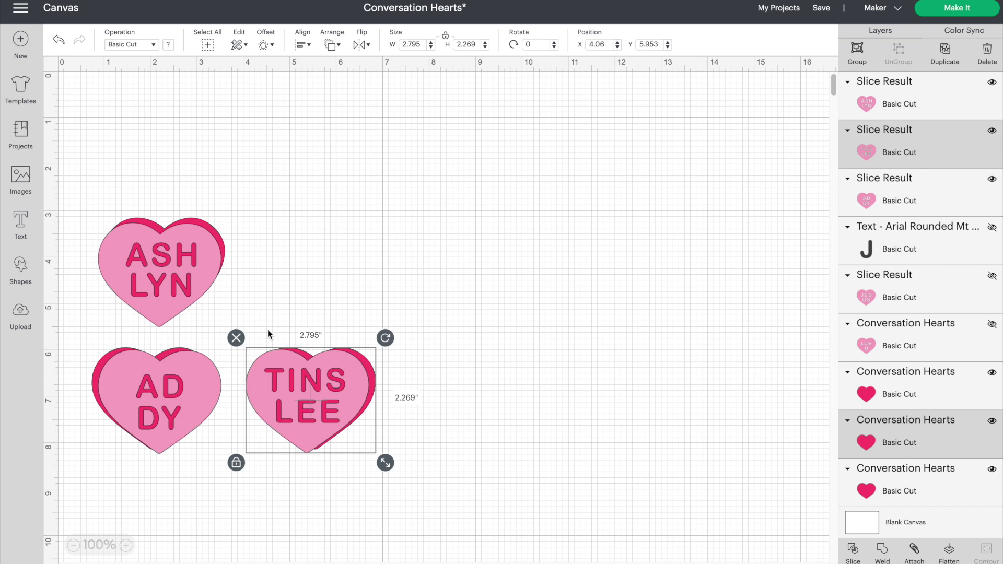
# - Shrink the TINS LEE heart with its backing to 1.295 by 1.051 inches
pyautogui.moveTo(421, 493); pyautogui.dragTo(277, 346)
pyautogui.moveTo(385, 463); pyautogui.dragTo(314, 403)
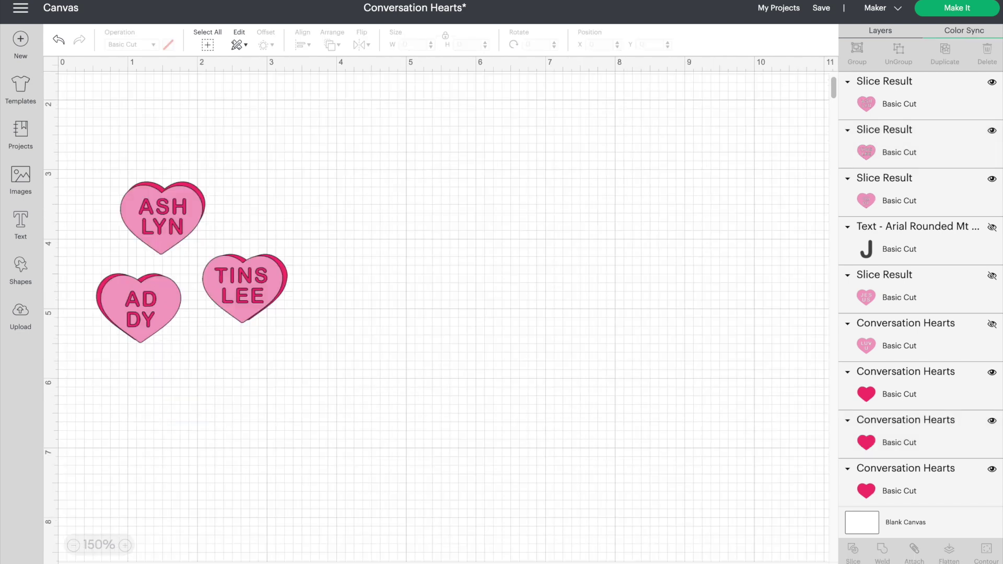
# - Send the design to Make It, review the dark pink backing-heart mat, and continue
pyautogui.click(970, 12)
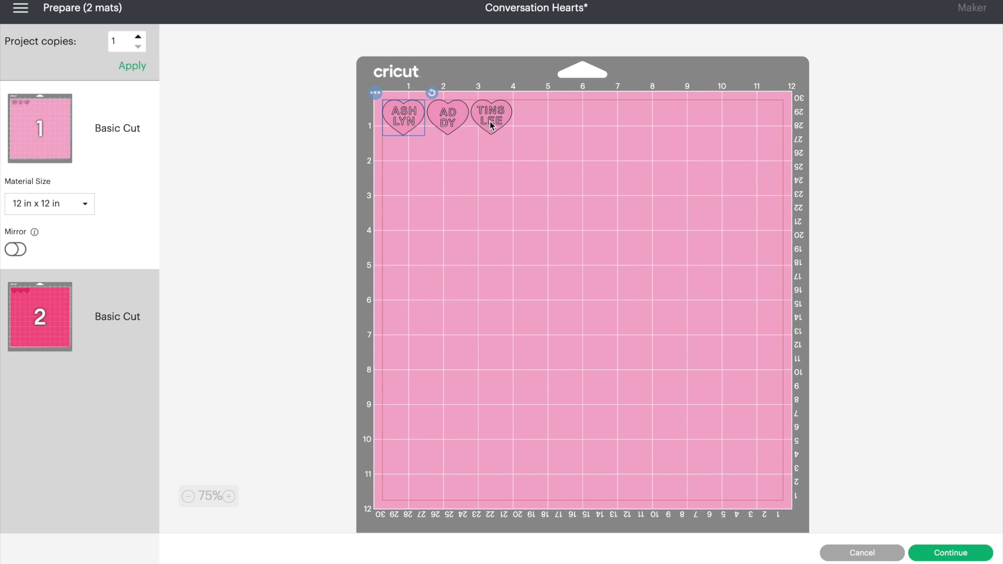
pyautogui.click(46, 322)
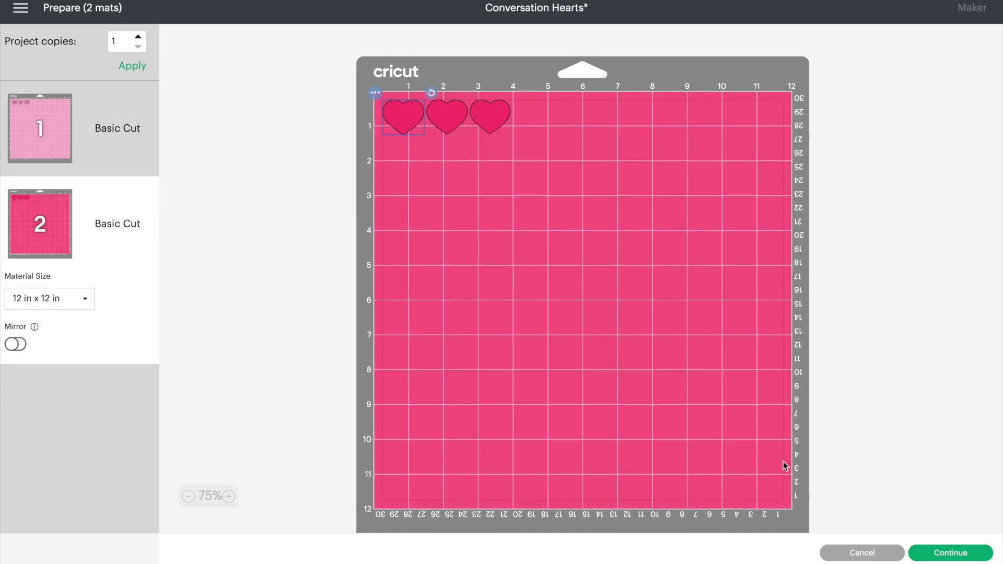
pyautogui.click(964, 556)
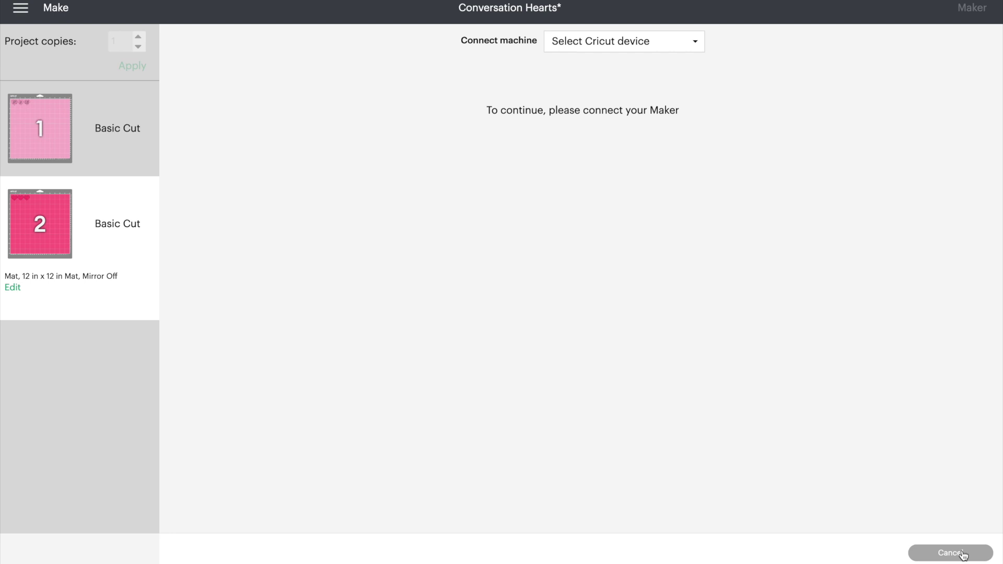
# - Connect the Maker over USB and set the base material to Premium Vinyl
pyautogui.click(688, 48)
pyautogui.click(600, 65)
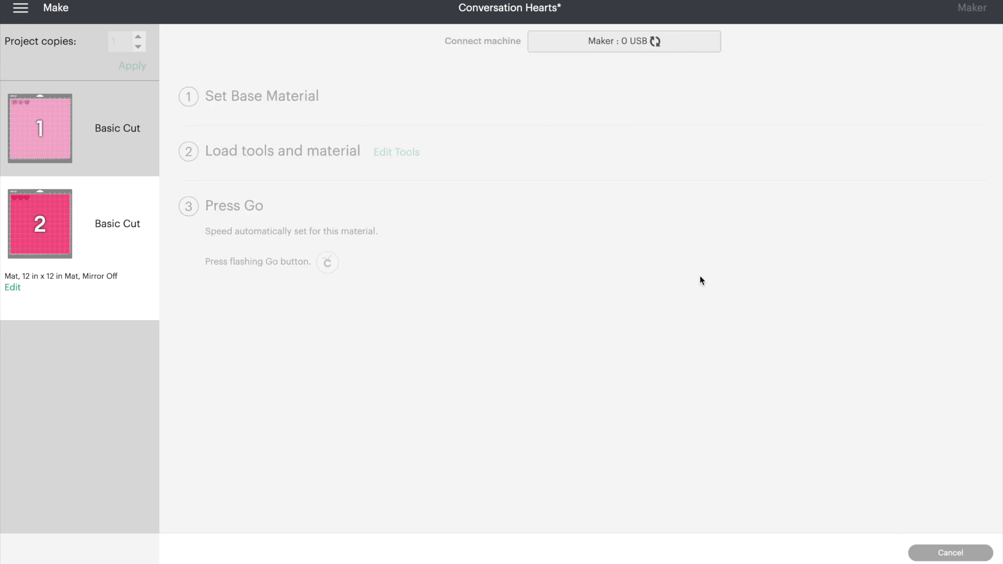
pyautogui.click(258, 237)
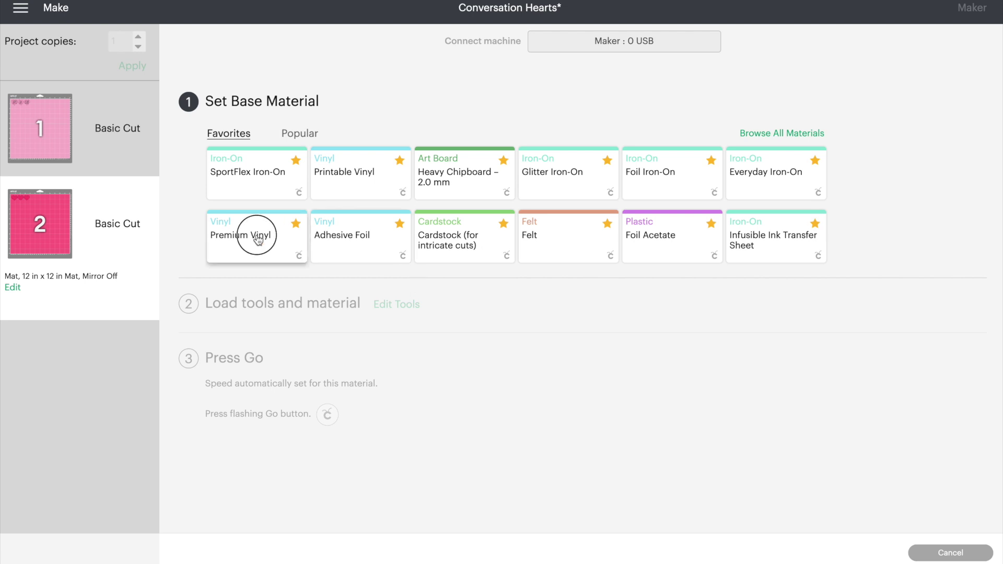